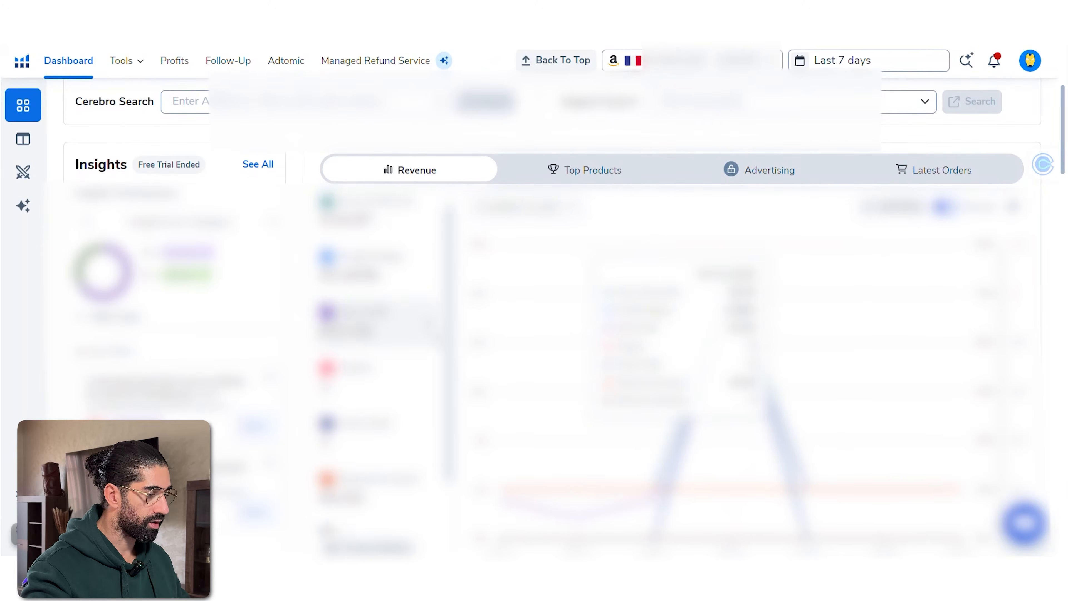
Step: Look through the dashboard's insights, revenue chart and product table
scroll(542, 295, "down", 6)
scroll(418, 281, "down", 5)
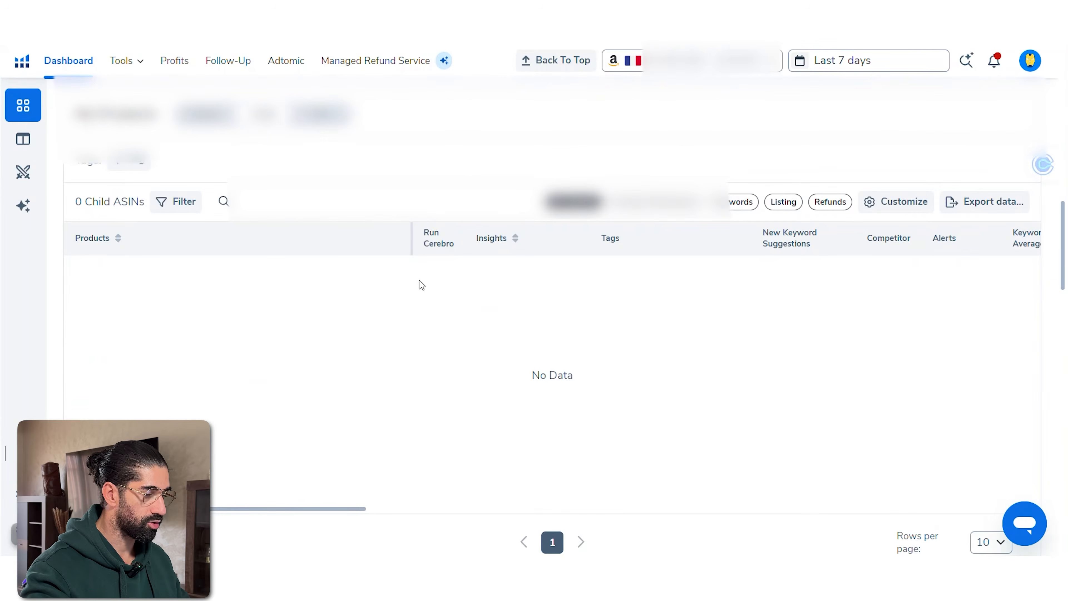
scroll(443, 259, "up", 15)
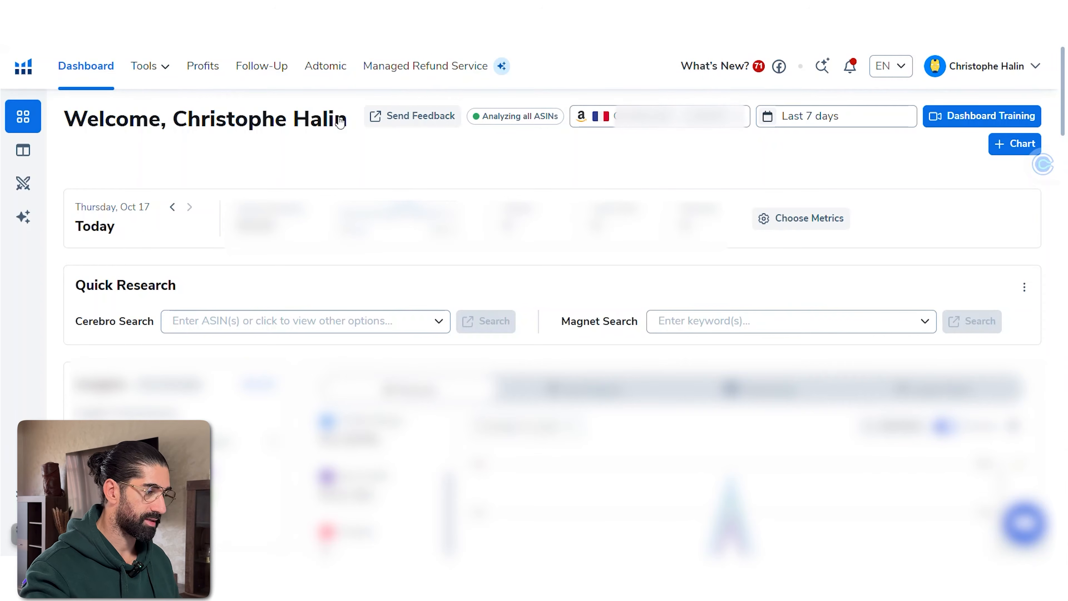
Step: Check the tools overview and the available interface languages, keeping English – EN
left_click(146, 68)
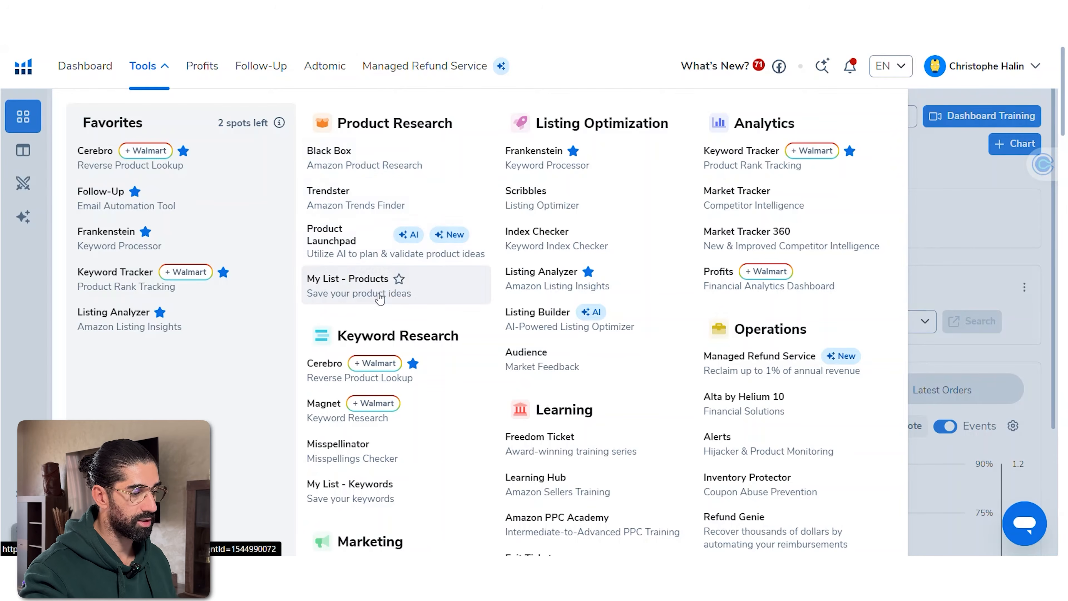
left_click(901, 65)
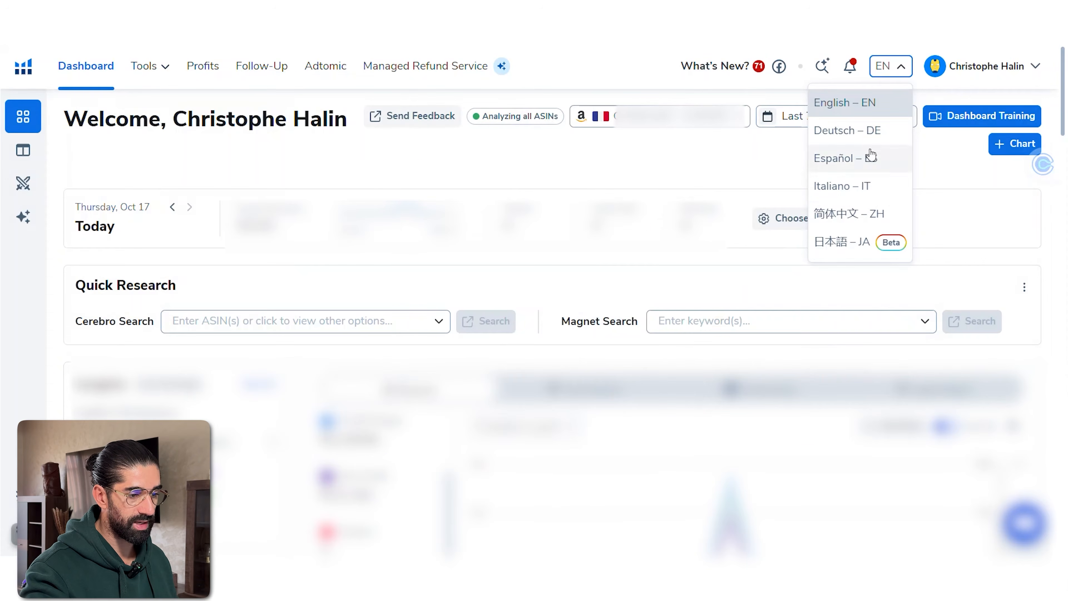
left_click(857, 109)
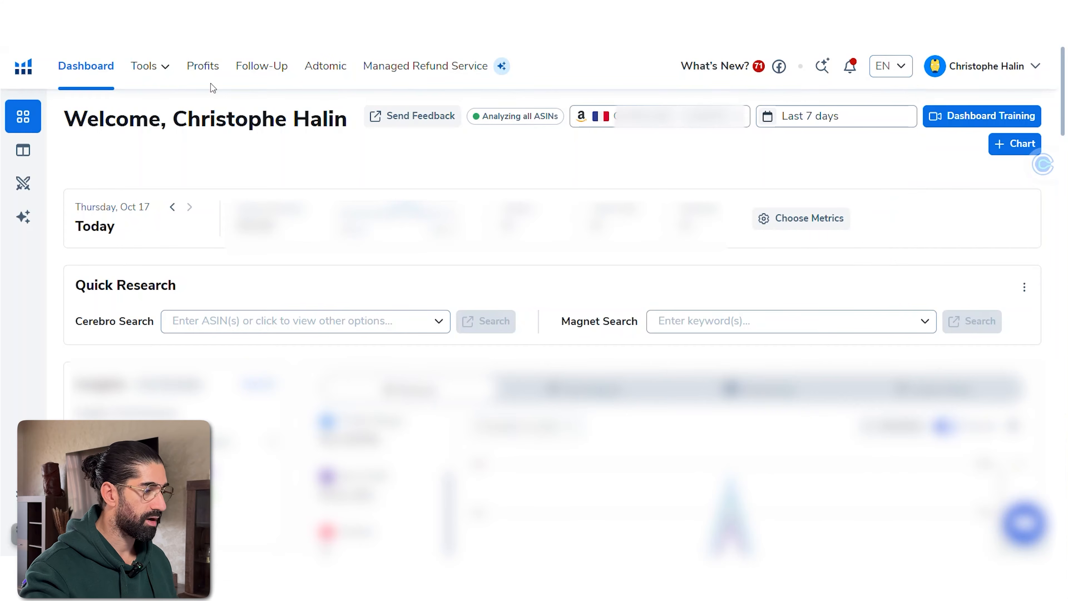
Step: Examine the full catalogue of tools, covering product and keyword research, marketing, listing optimization, learning, analytics and operations
left_click(161, 76)
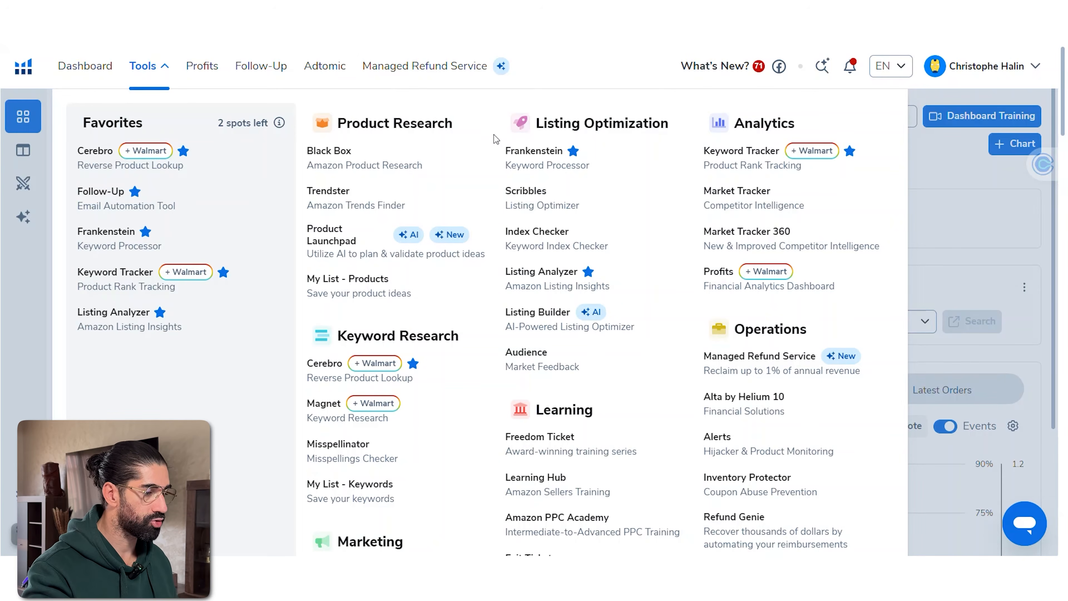
scroll(494, 135, "down", 3)
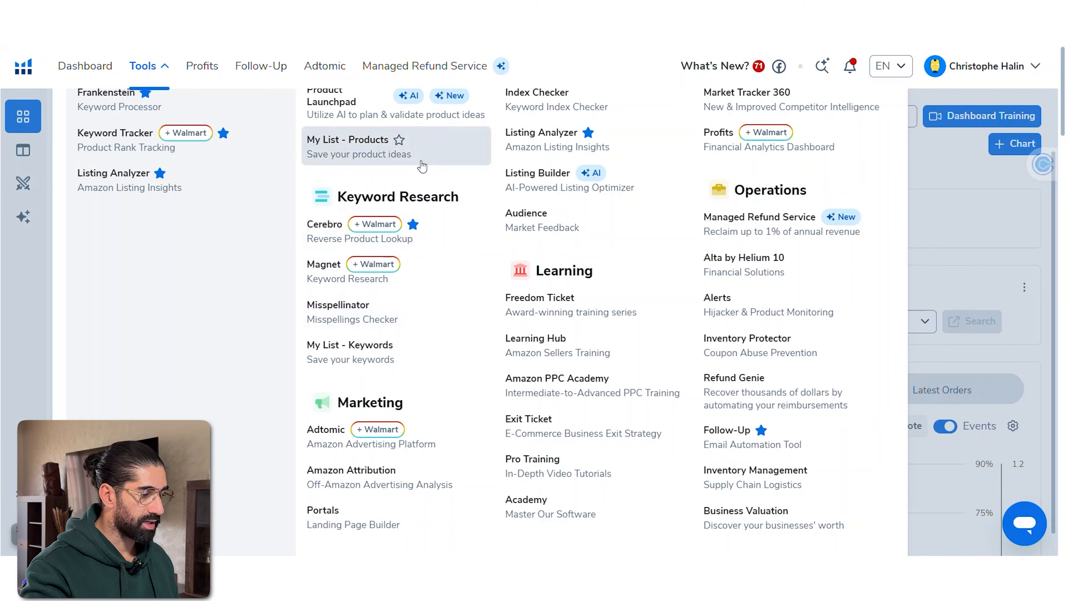
scroll(453, 318, "down", 1)
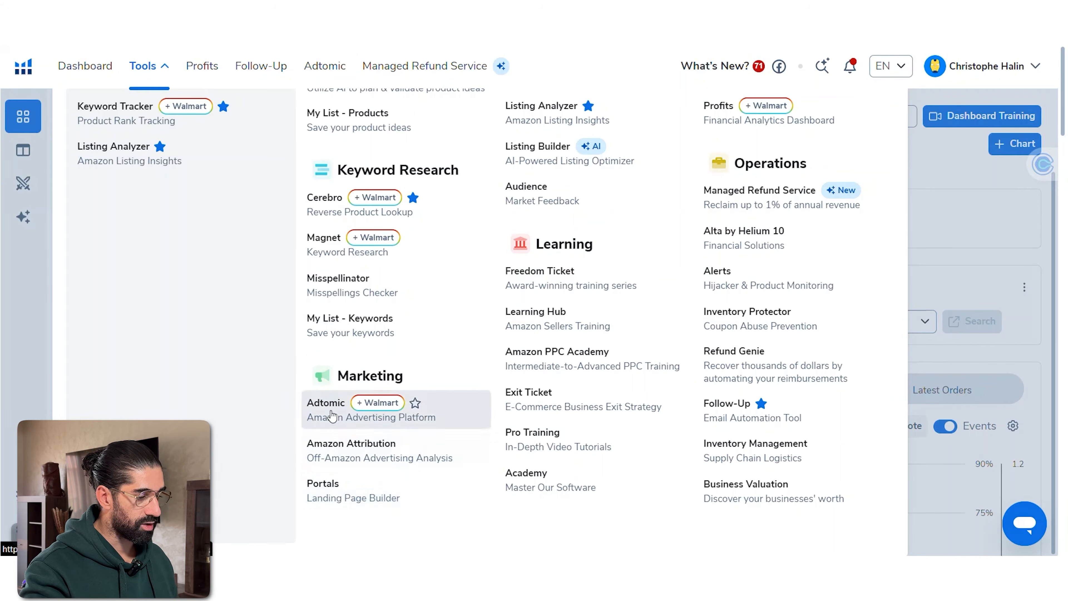
scroll(498, 409, "up", 4)
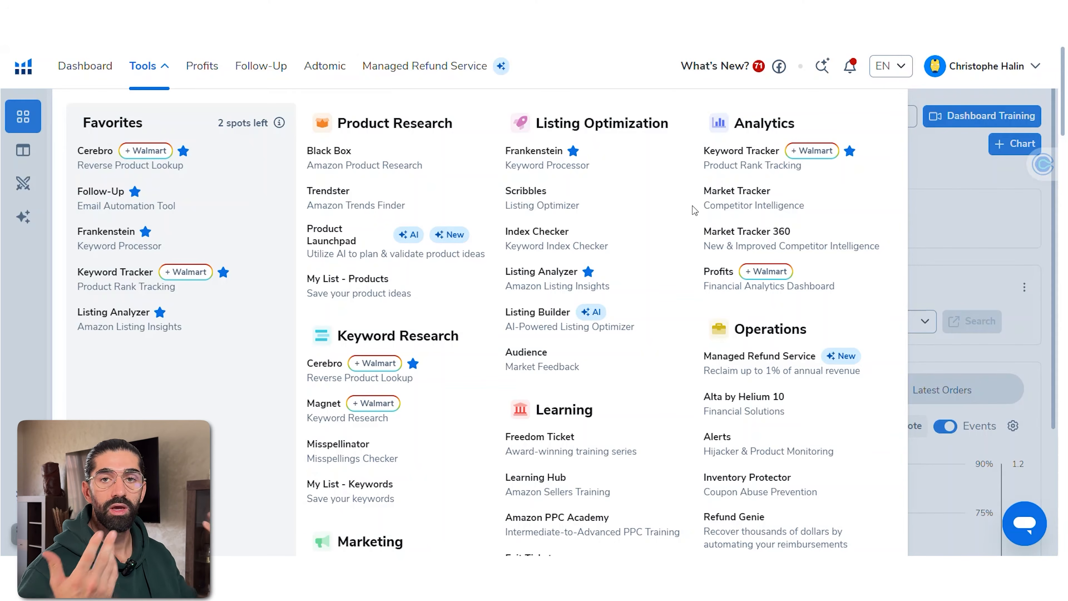
scroll(592, 217, "down", 4)
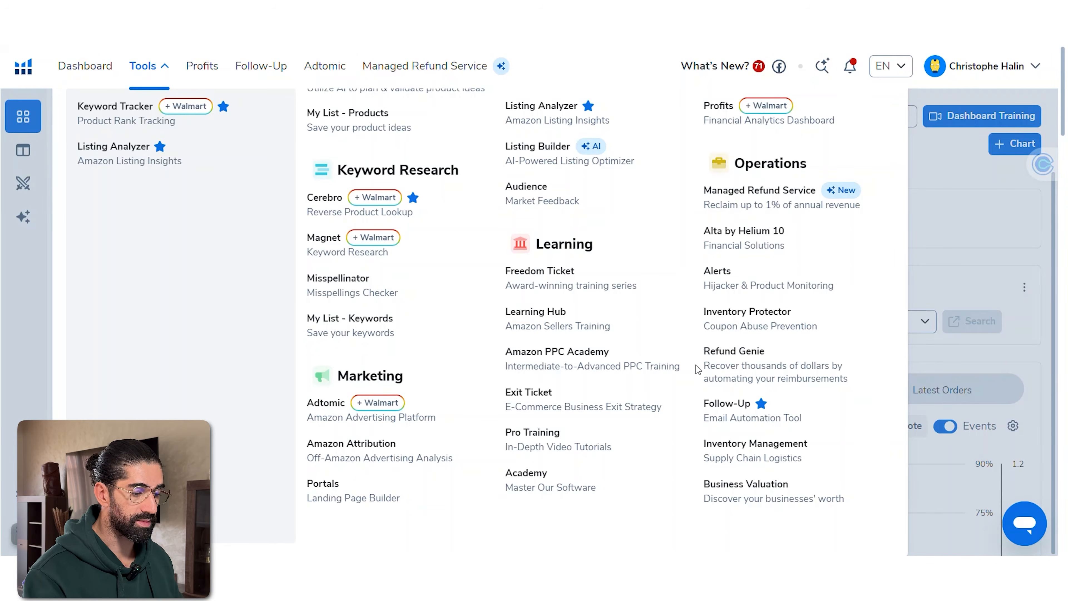
scroll(677, 418, "up", 4)
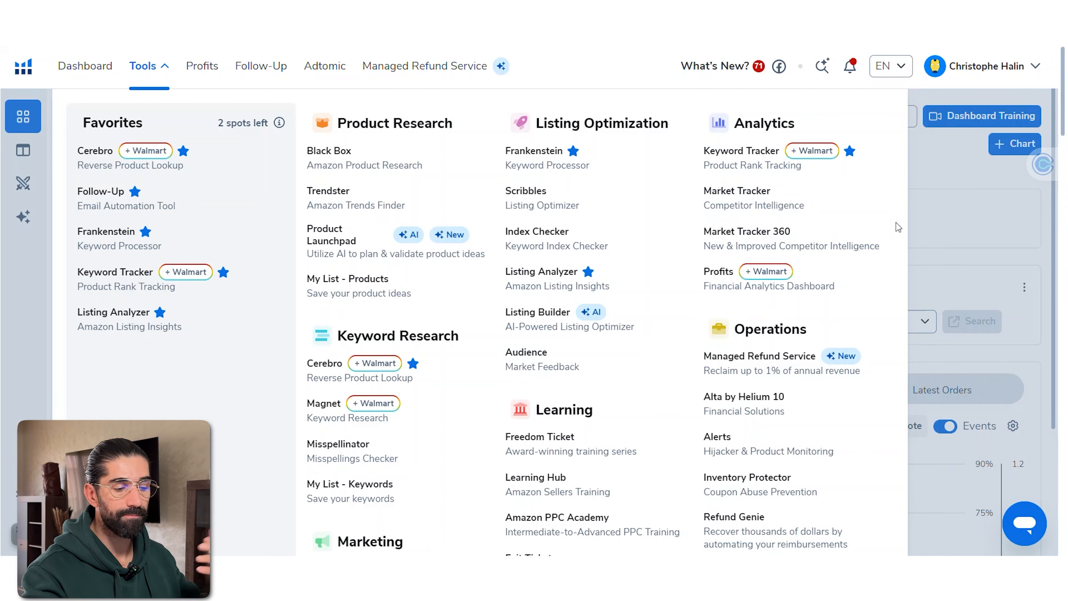
scroll(896, 226, "down", 4)
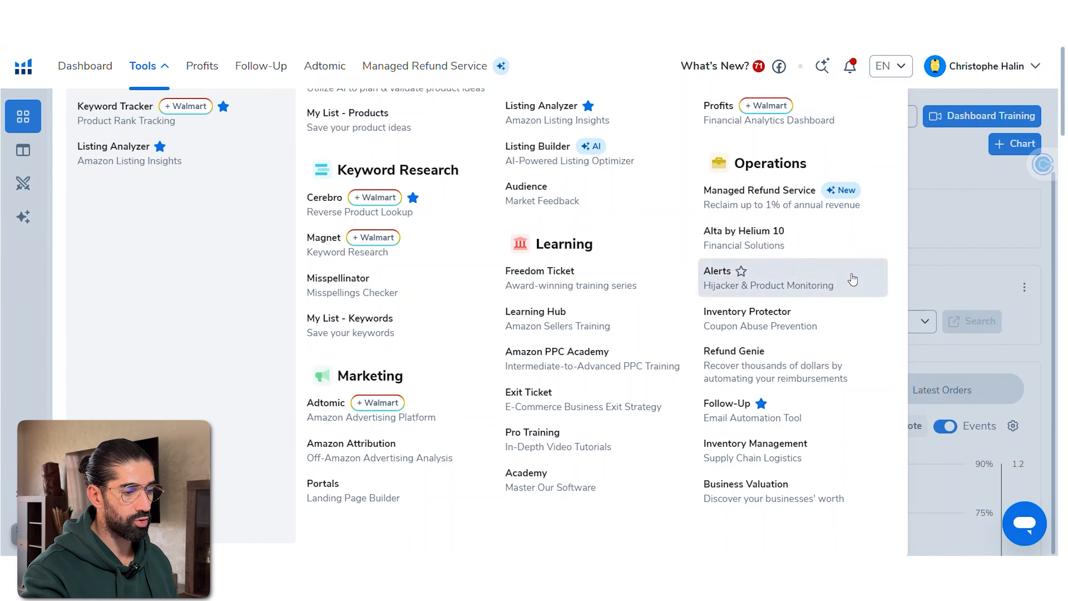
scroll(891, 320, "up", 4)
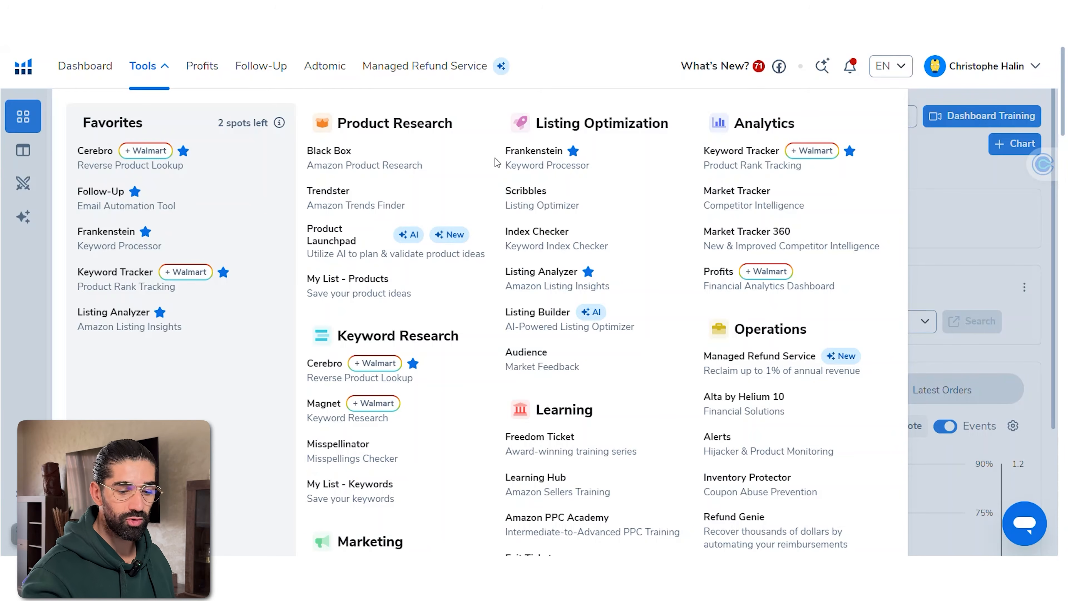
left_click(335, 164)
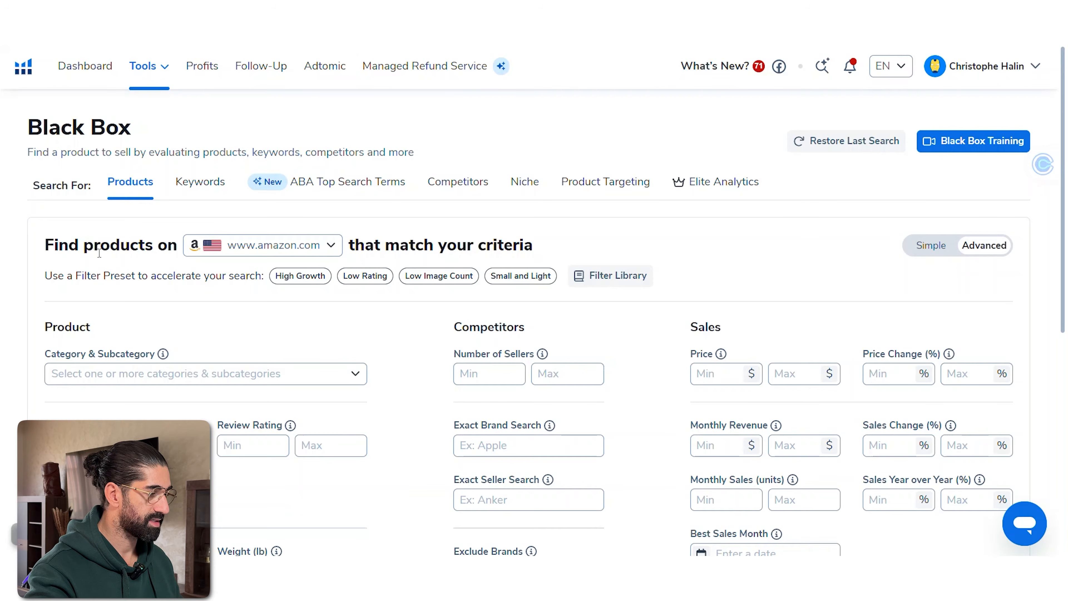
left_click(265, 246)
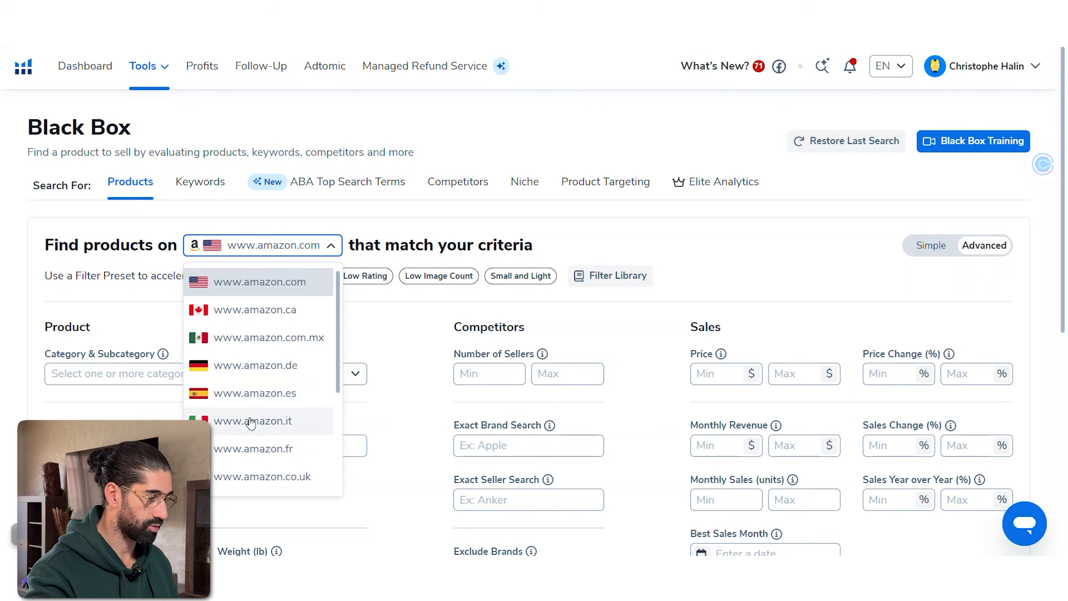
left_click(252, 448)
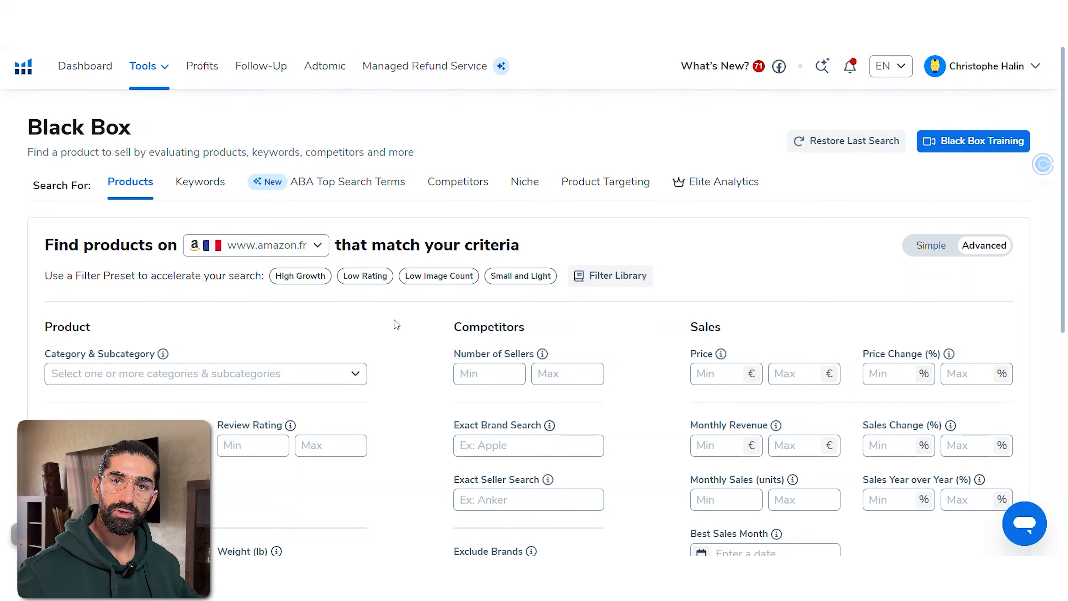
Step: Restrict the product search to the Animalerie category
scroll(410, 341, "down", 2)
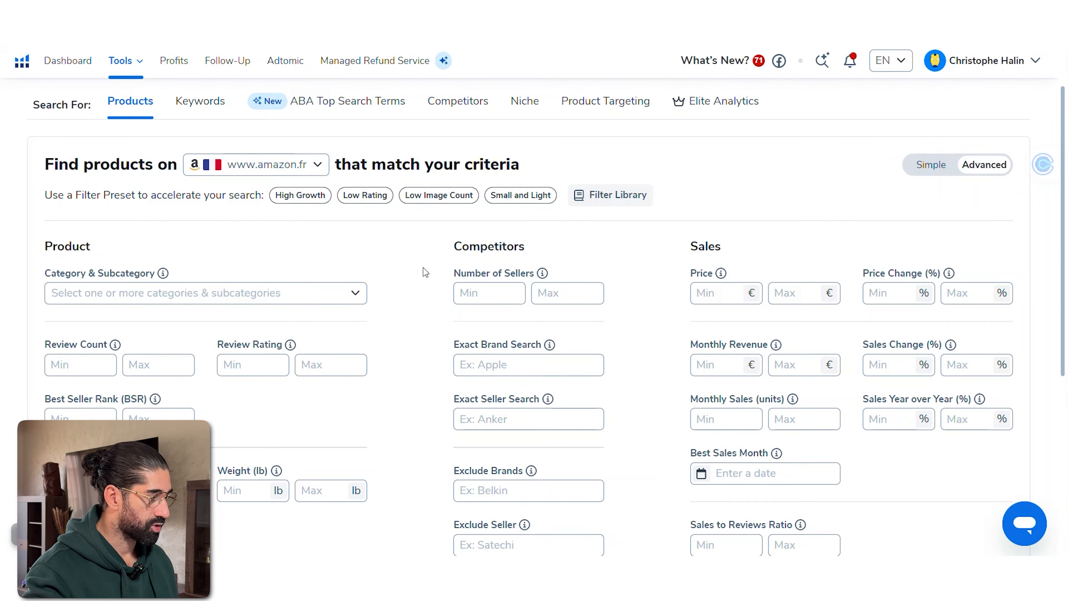
left_click(196, 292)
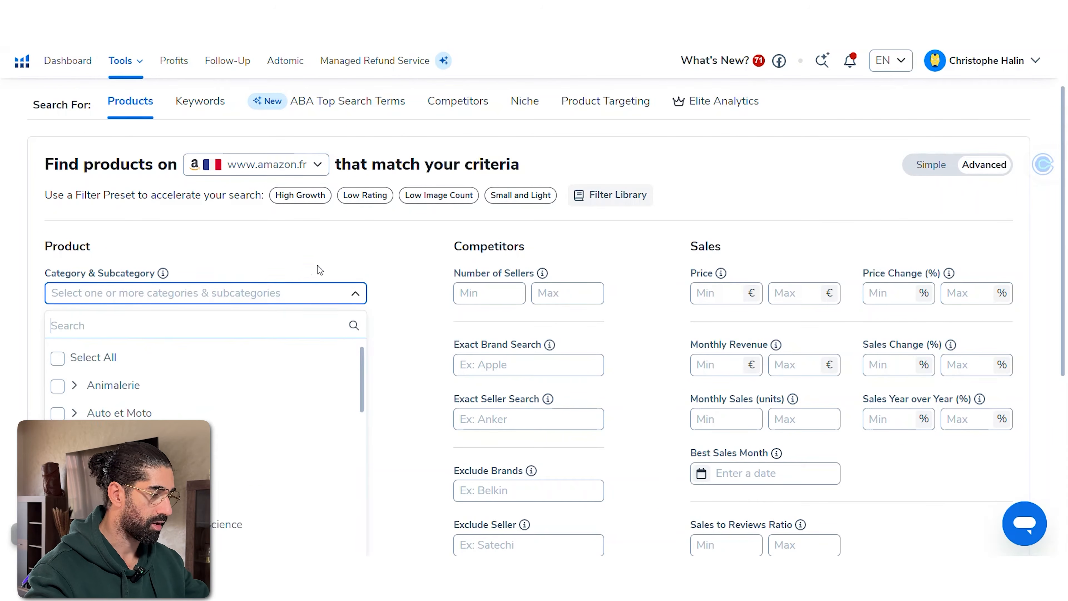
scroll(419, 267, "down", 3)
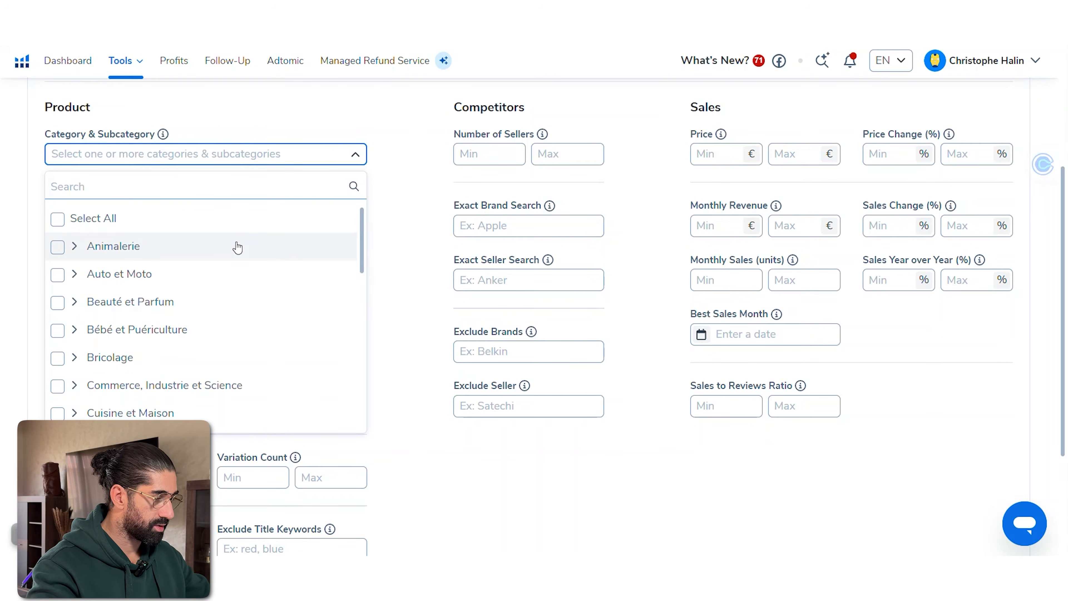
left_click(58, 248)
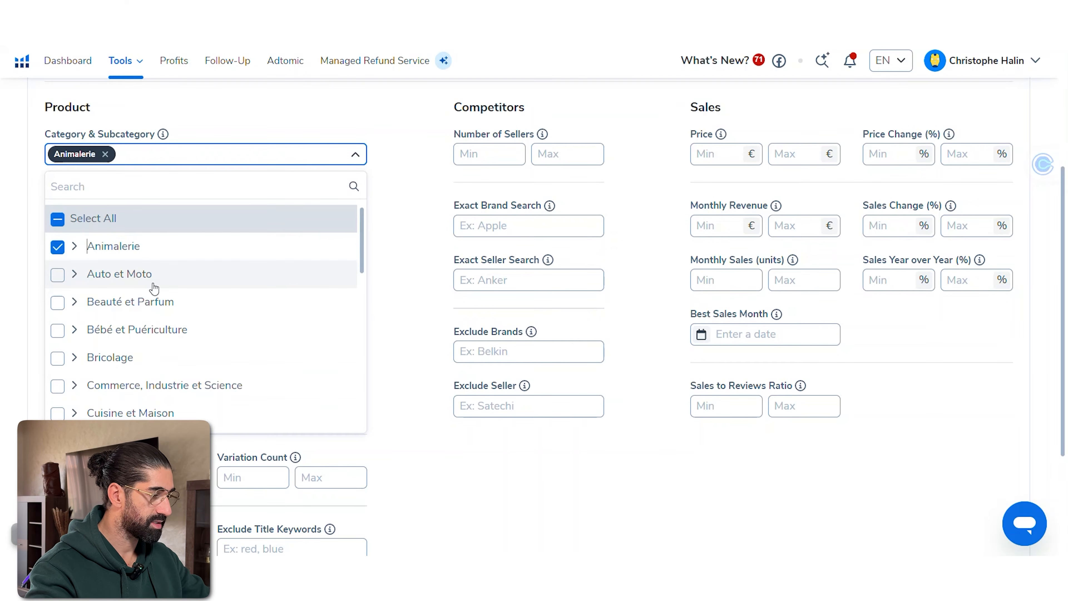
Step: Compare the filter's full category list with the search categories on amazon.fr, opened in a new browser tab
scroll(180, 286, "down", 3)
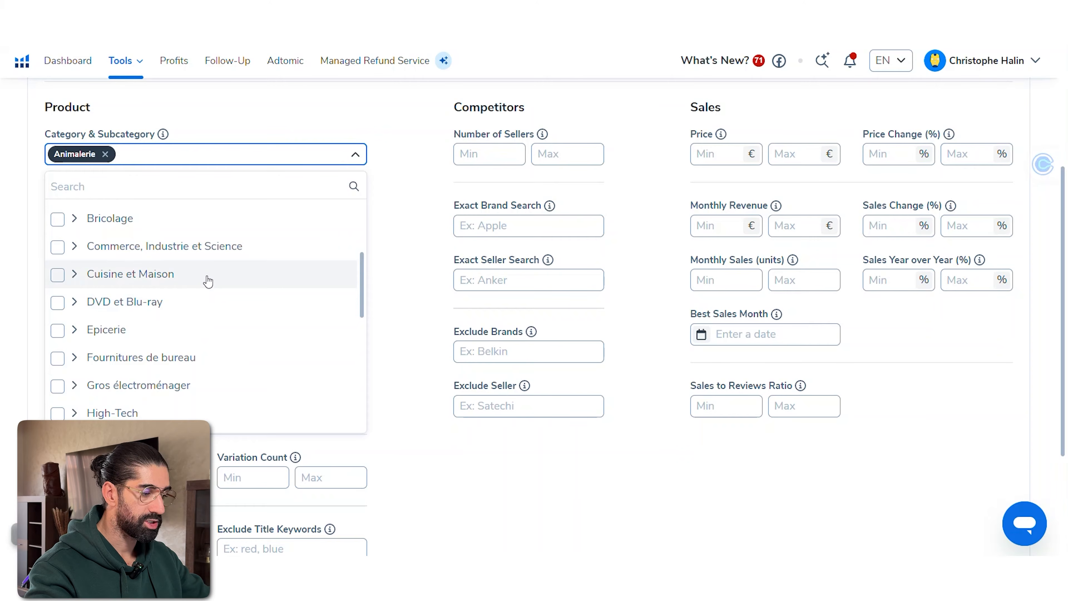
scroll(208, 281, "down", 7)
scroll(208, 281, "up", 7)
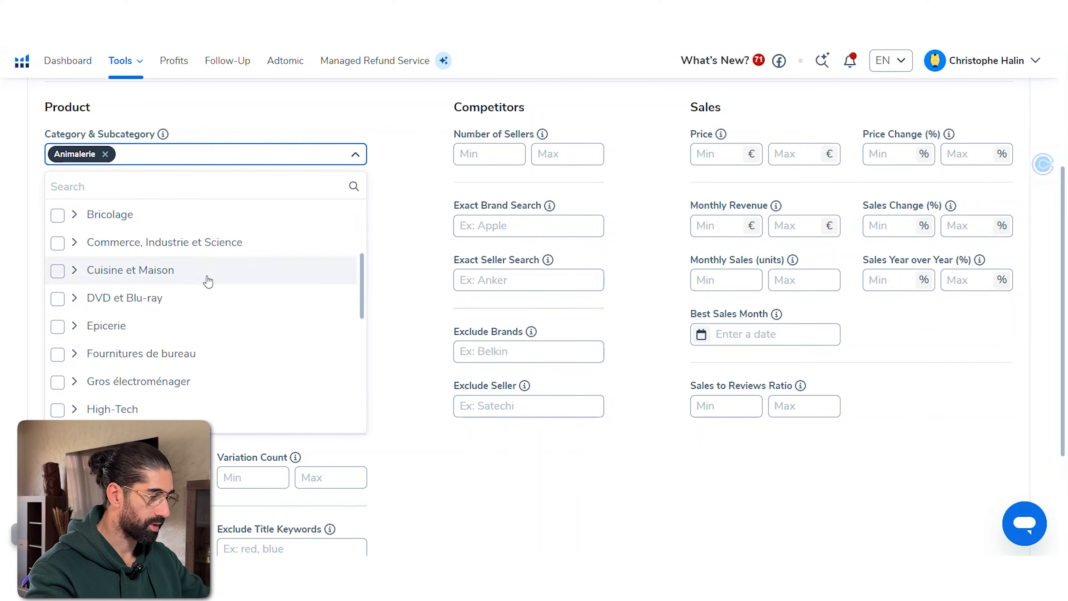
scroll(208, 281, "up", 3)
key("ctrl+t")
type("amazon.fr")
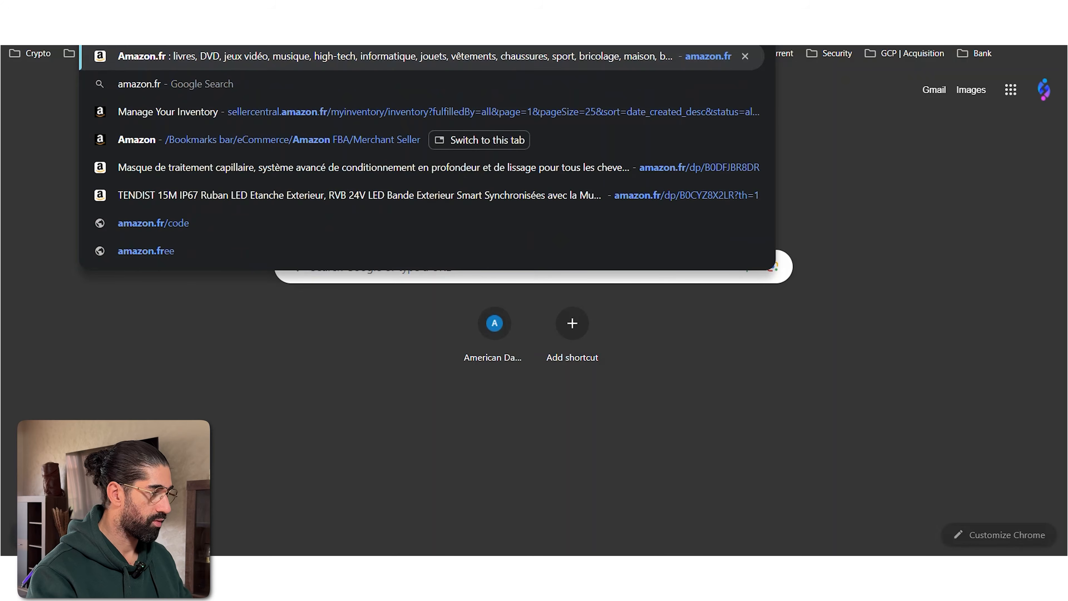
key("Return")
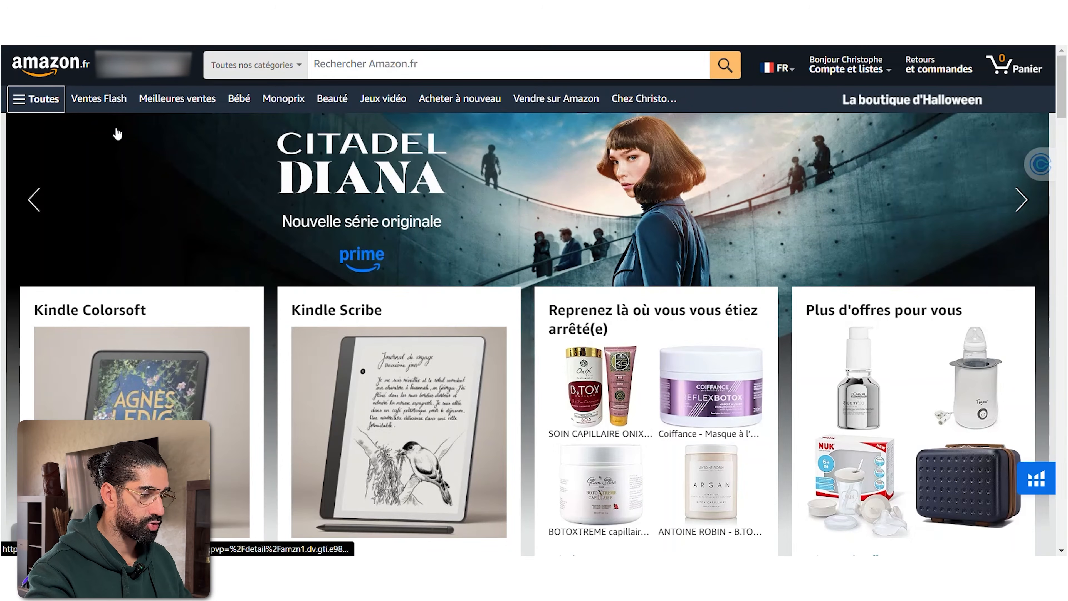
left_click(275, 66)
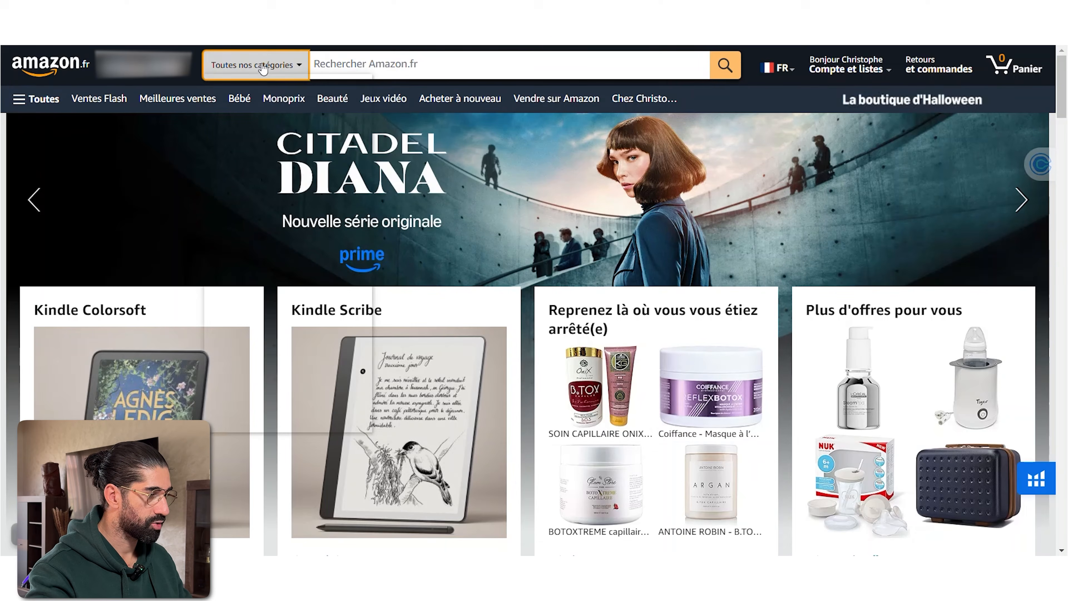
scroll(283, 259, "down", 10)
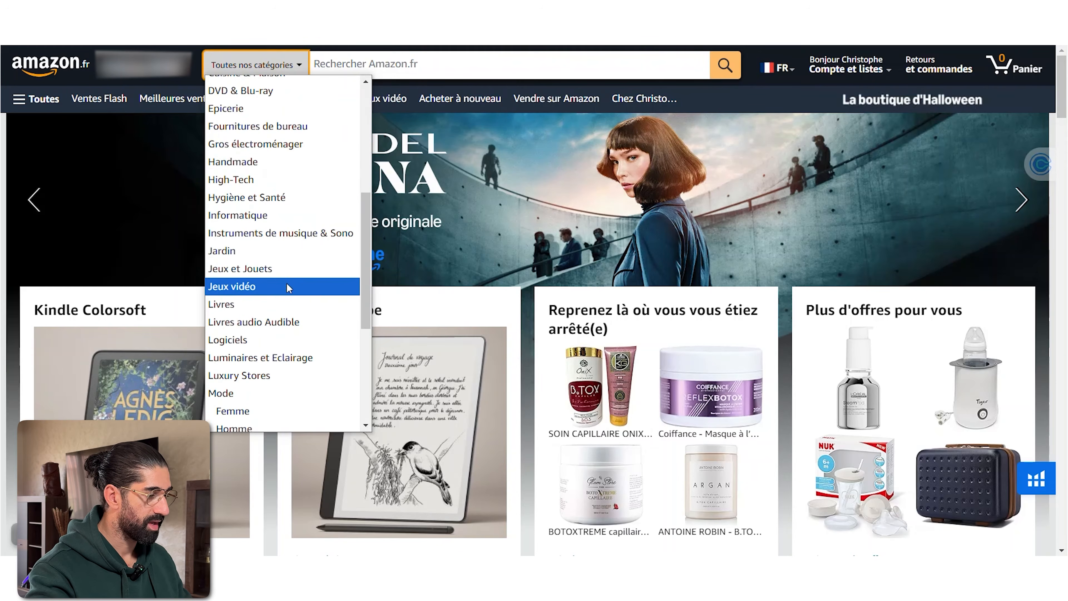
scroll(297, 234, "up", 10)
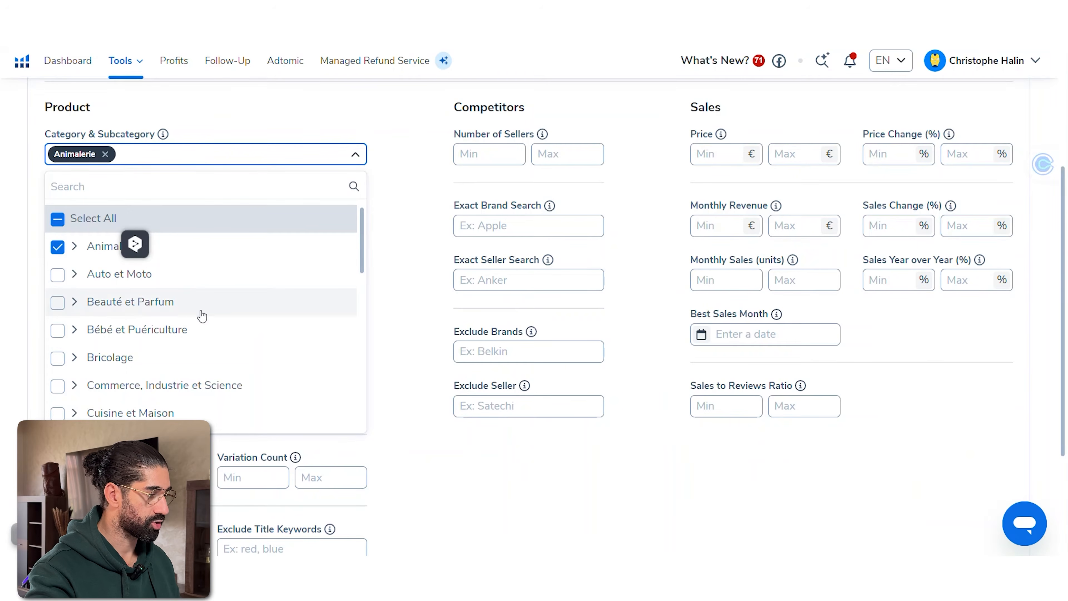
scroll(240, 349, "down", 8)
scroll(241, 349, "up", 8)
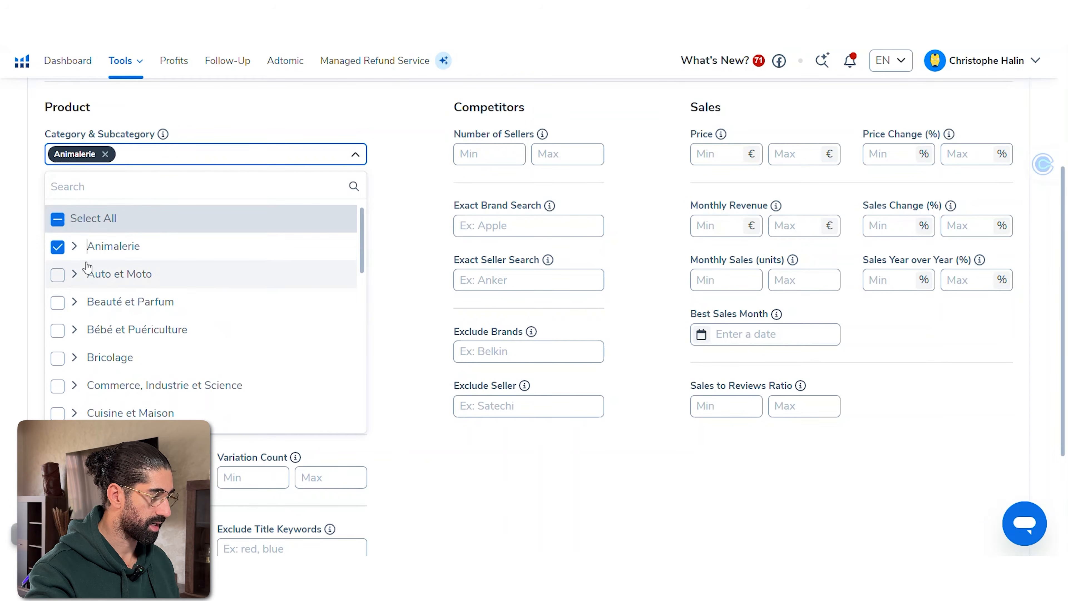
Step: Examine the subcategories of Animalerie, including those under Animaux vivants, and collapse them again
left_click(75, 246)
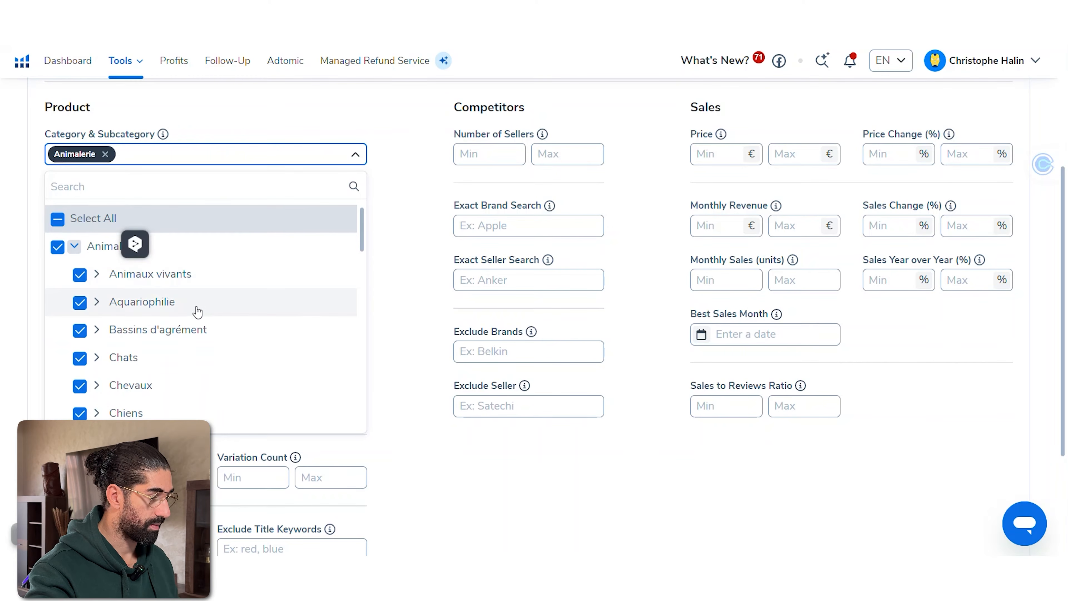
scroll(198, 311, "down", 3)
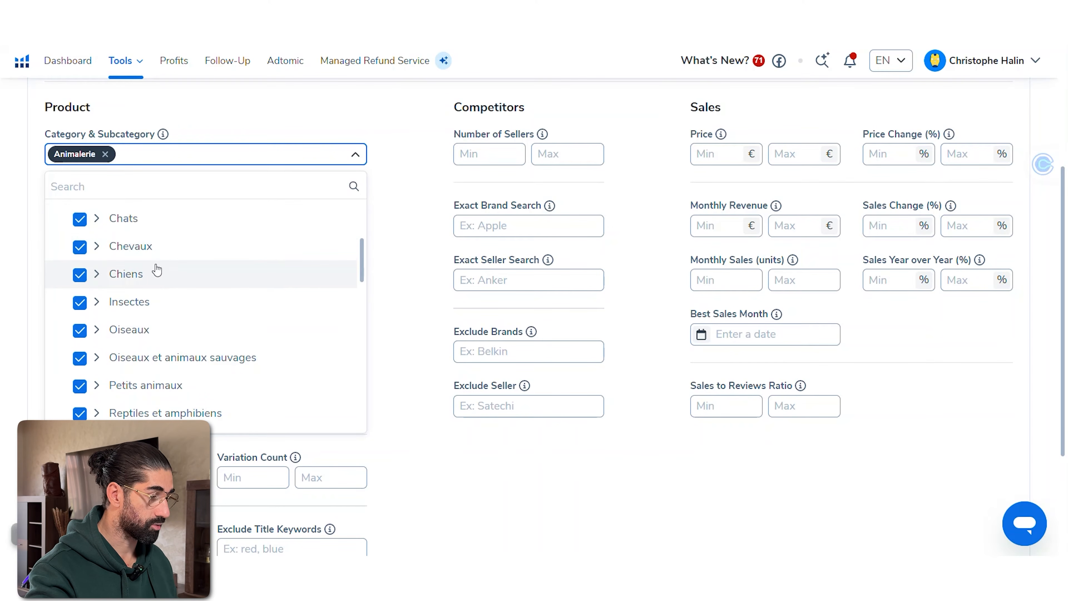
scroll(155, 270, "down", 2)
scroll(156, 270, "up", 2)
scroll(126, 219, "up", 3)
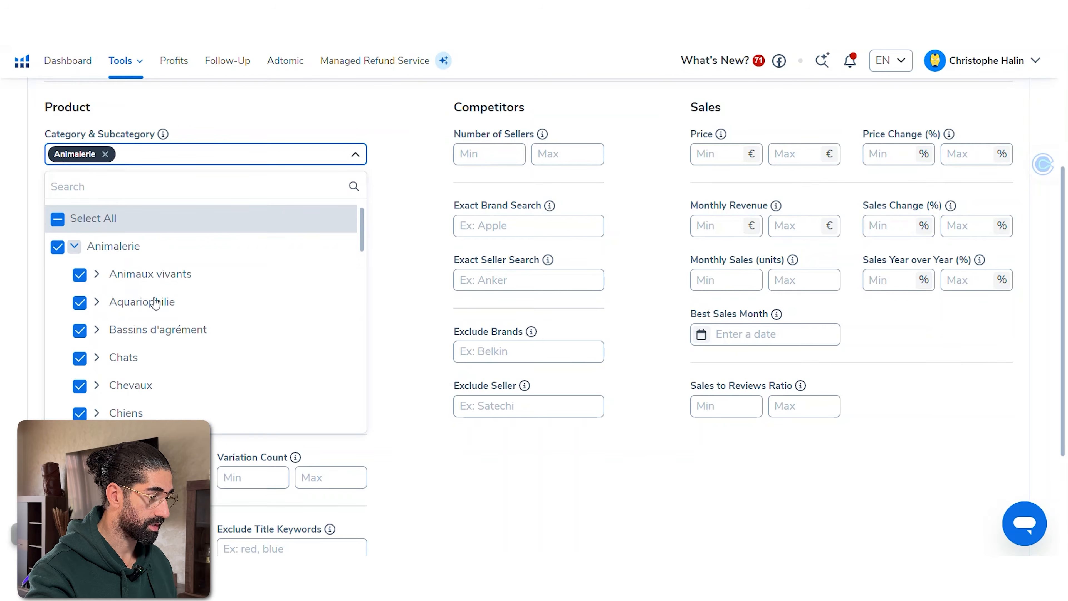
left_click(98, 275)
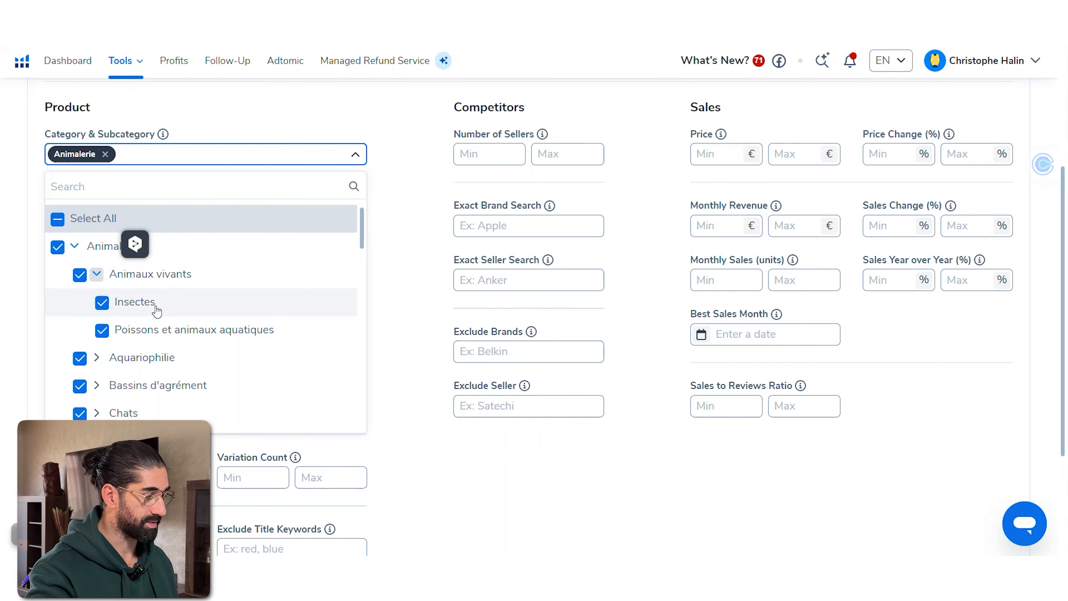
left_click(97, 274)
left_click(76, 247)
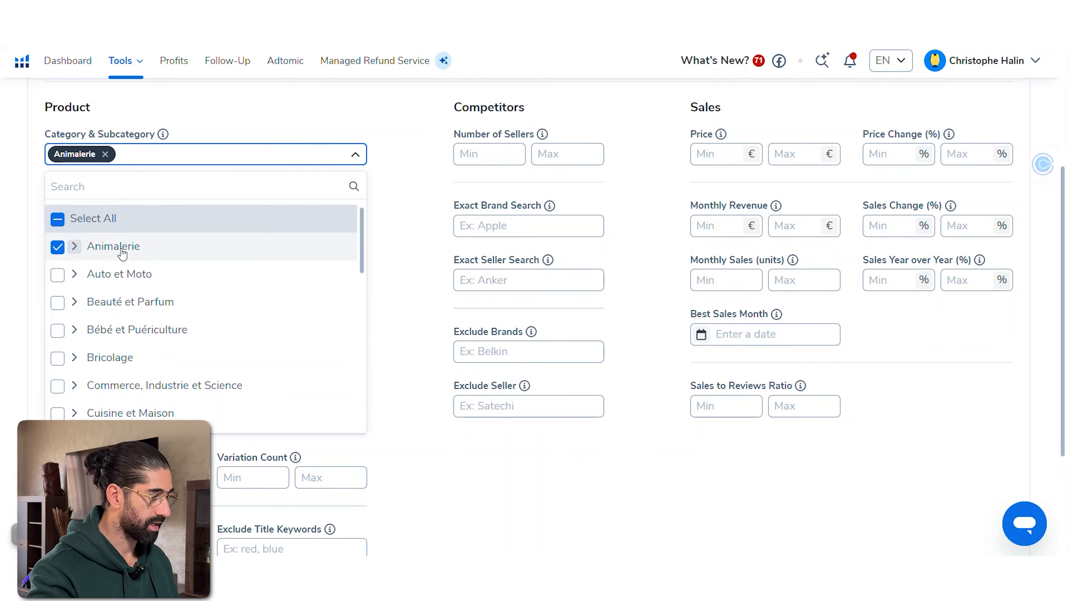
Step: Add the Bébé et Puériculture category to the product search filter
scroll(126, 261, "down", 2)
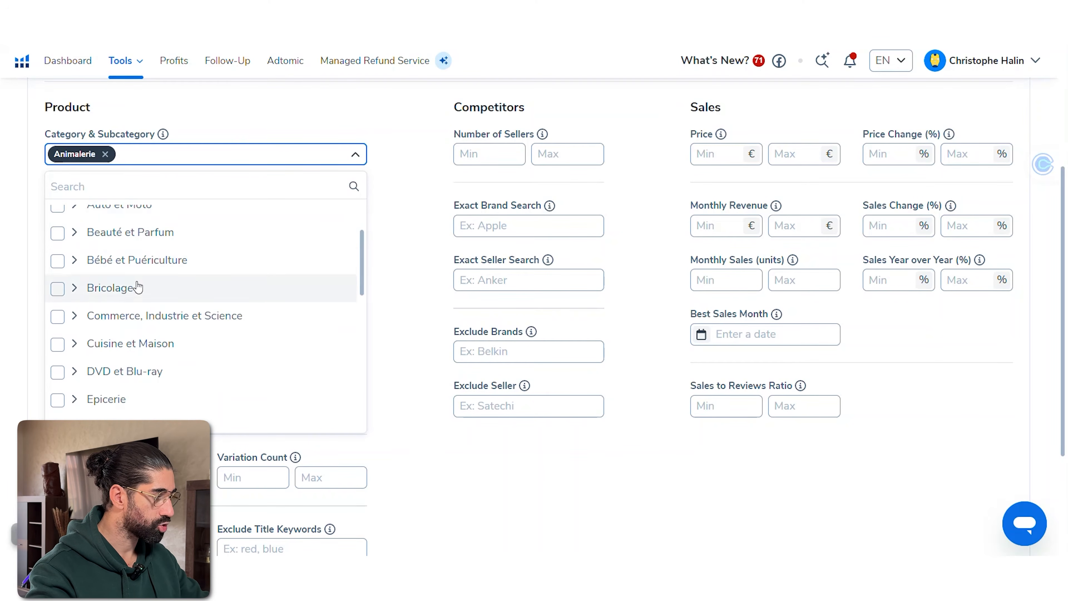
left_click(58, 261)
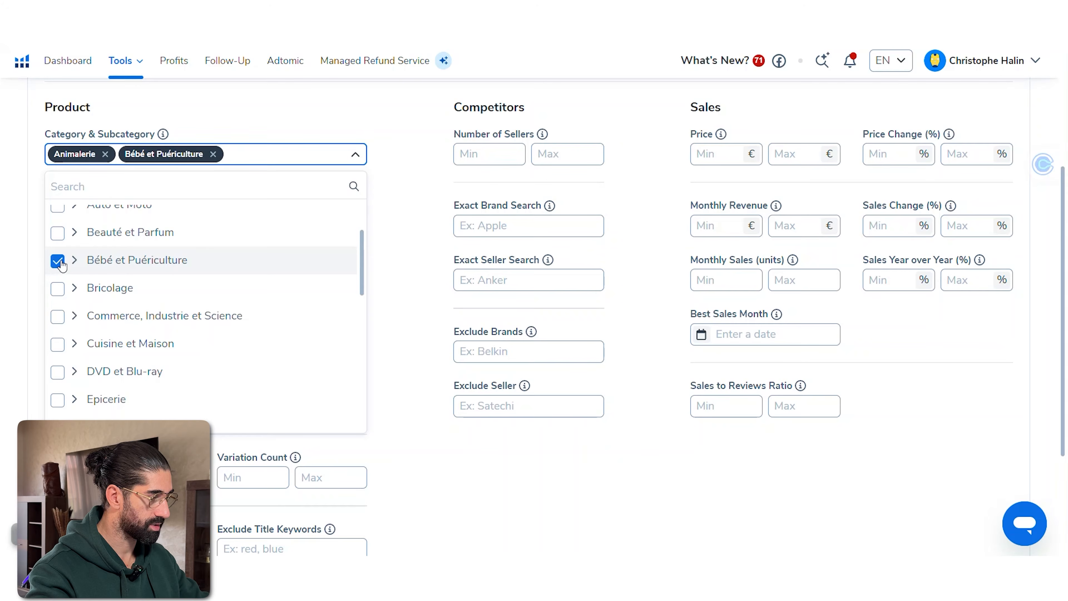
Step: Add the Cuisine et Maison and Luminaires et Éclairage categories to the product search filter
scroll(61, 269, "down", 2)
left_click(58, 276)
scroll(63, 281, "down", 2)
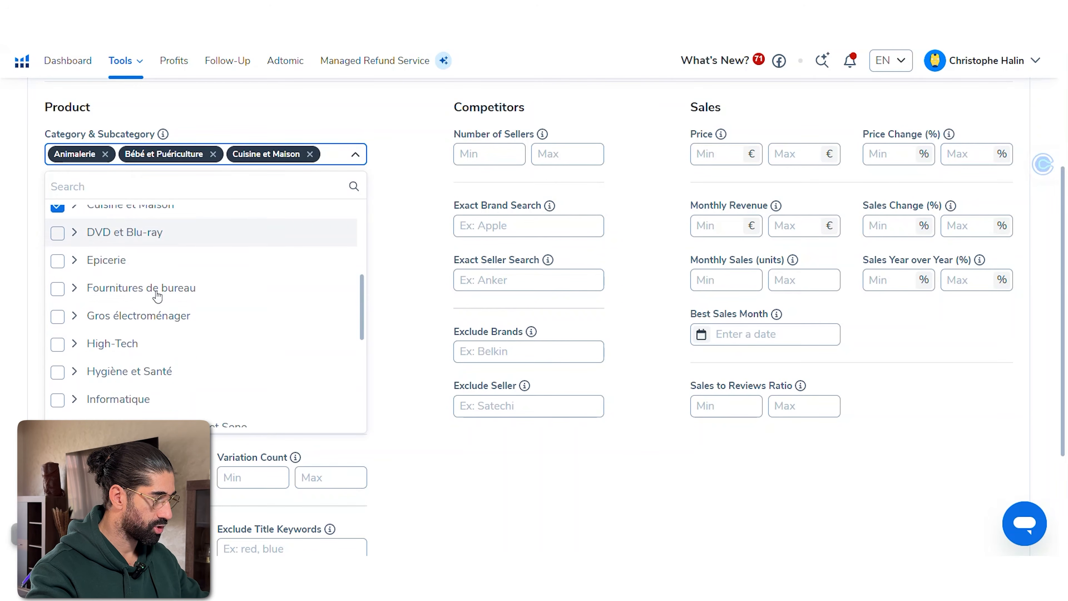
scroll(154, 296, "down", 2)
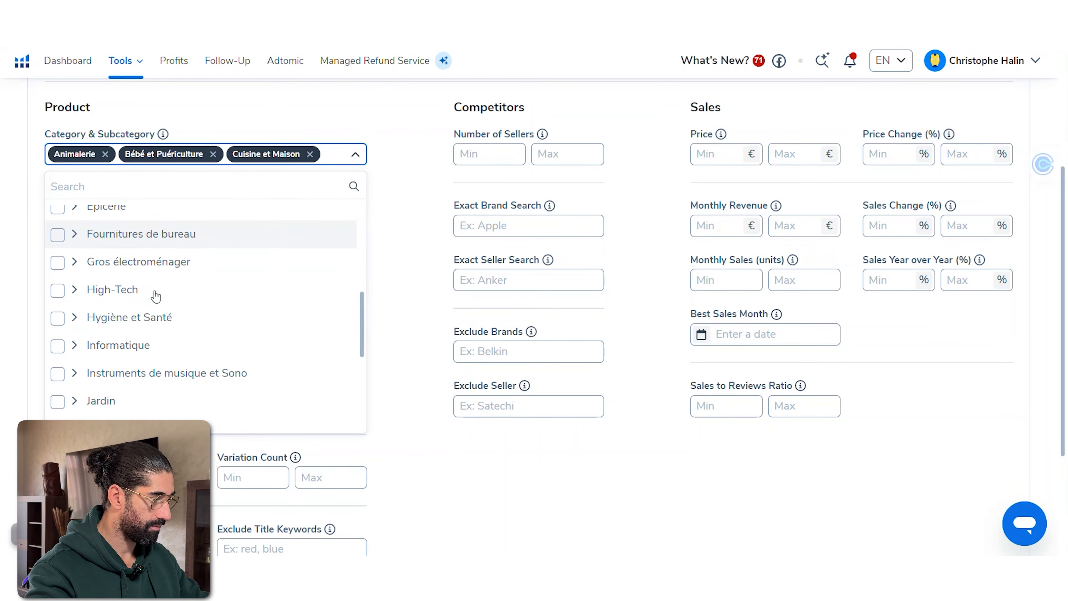
scroll(123, 303, "down", 8)
left_click(57, 257)
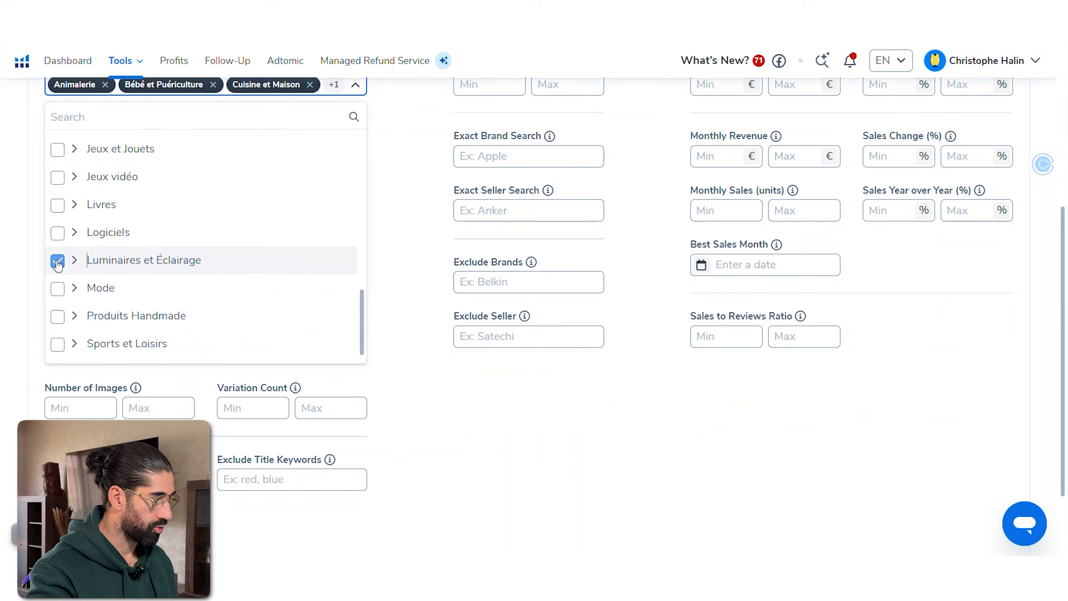
scroll(260, 302, "up", 2)
scroll(261, 302, "up", 5)
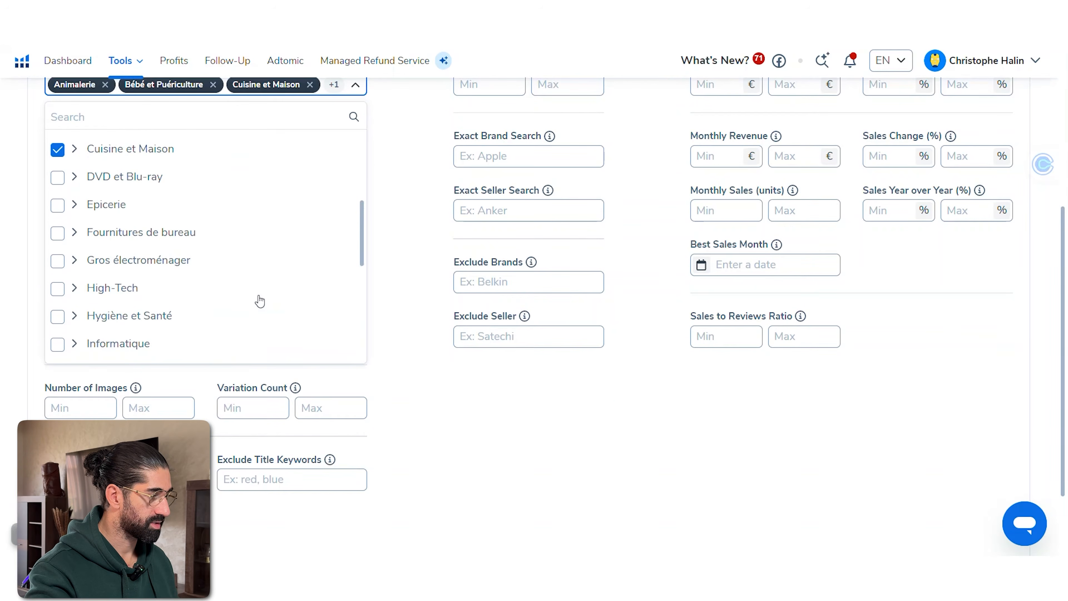
scroll(391, 273, "up", 3)
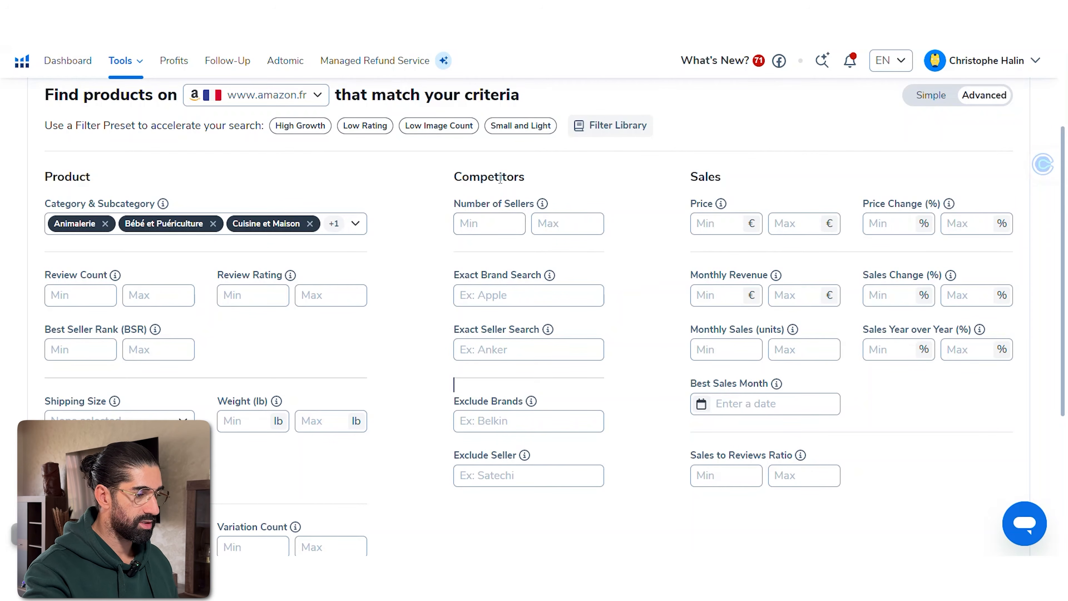
Step: Set the product price range from 20 to 60 €
left_click_drag(469, 179, 515, 180)
left_click(515, 180)
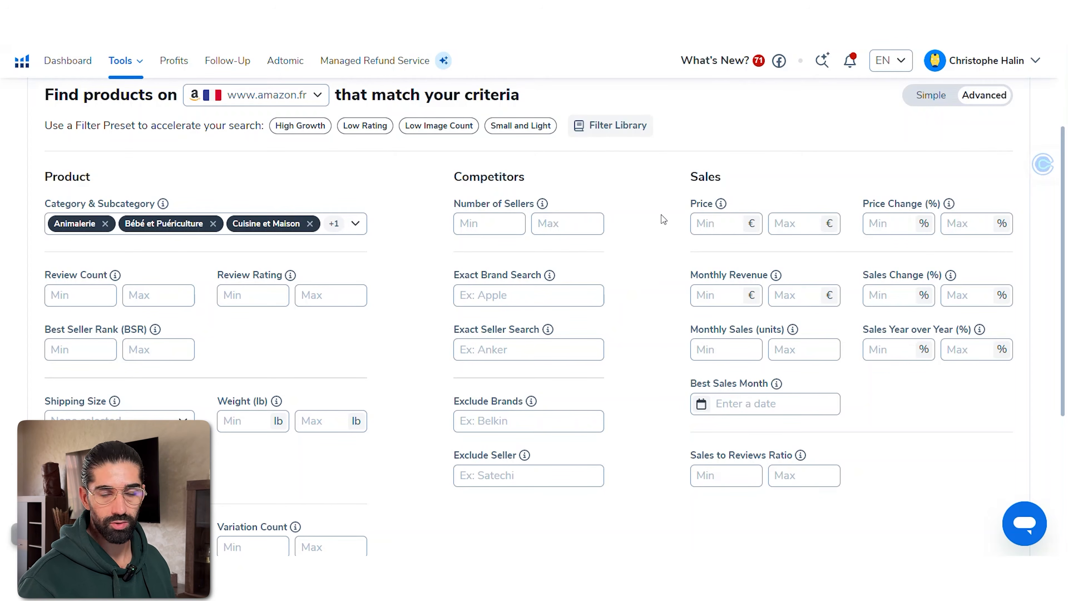
left_click(715, 223)
type("20")
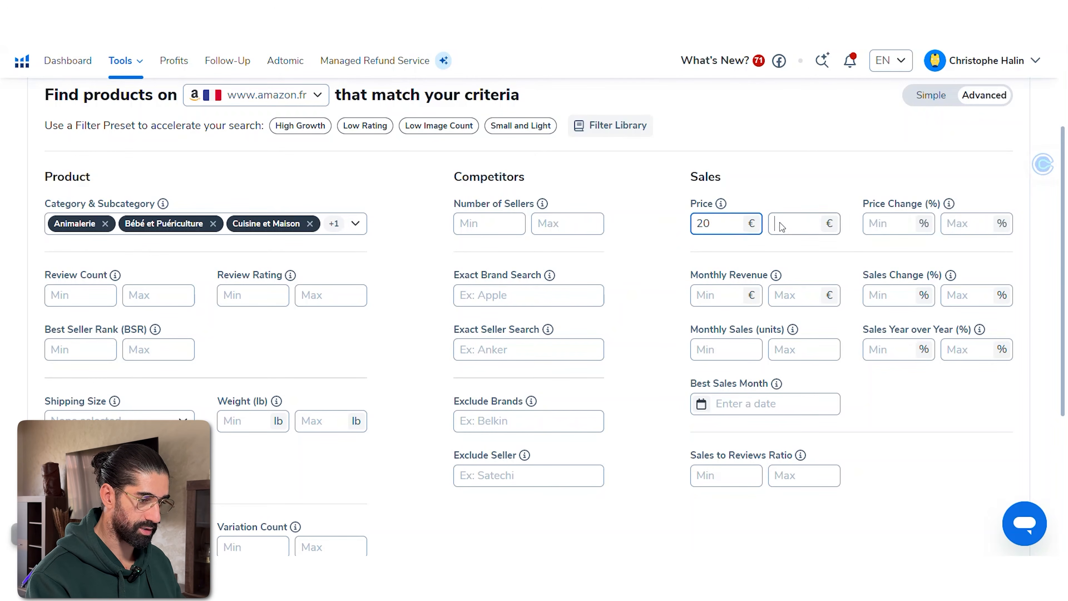
left_click(777, 223)
type("60")
left_click(782, 156)
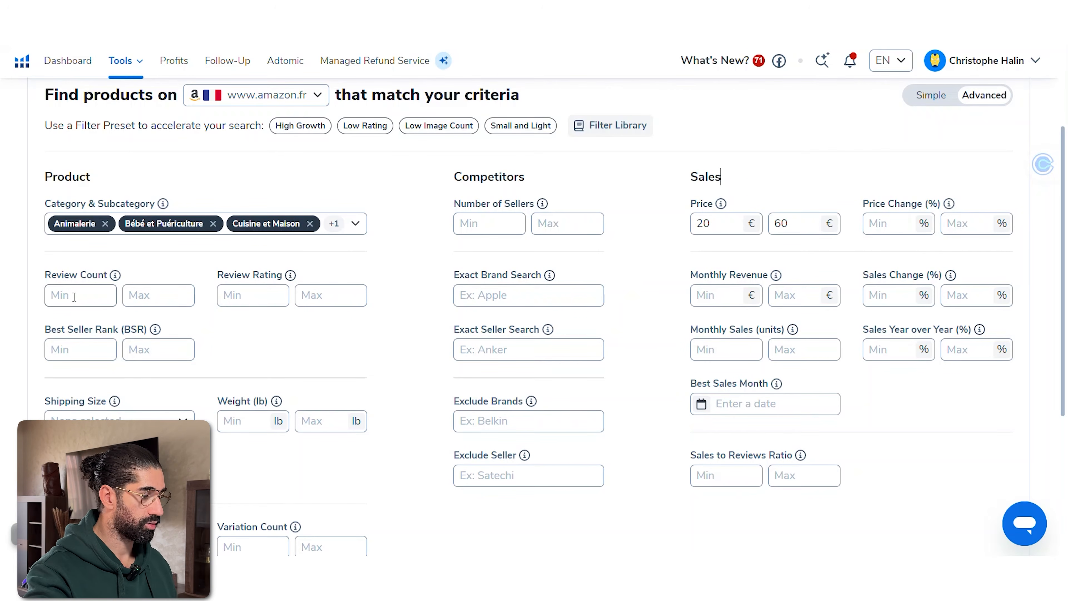
Step: Limit the review count to a maximum of 300 and the review rating to a maximum of 3.5
left_click(137, 295)
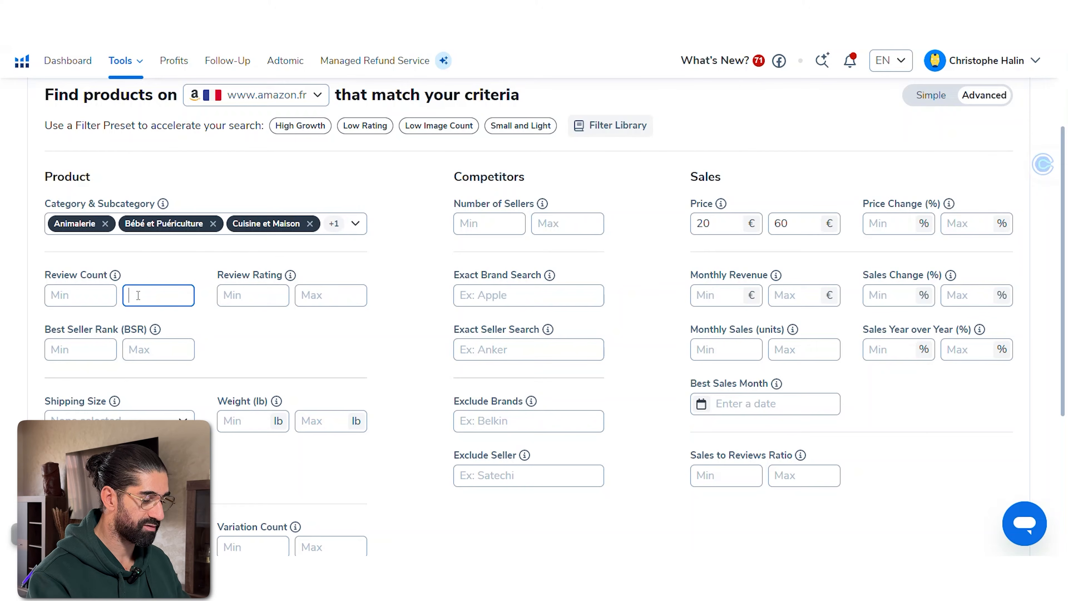
type("300")
left_click(362, 332)
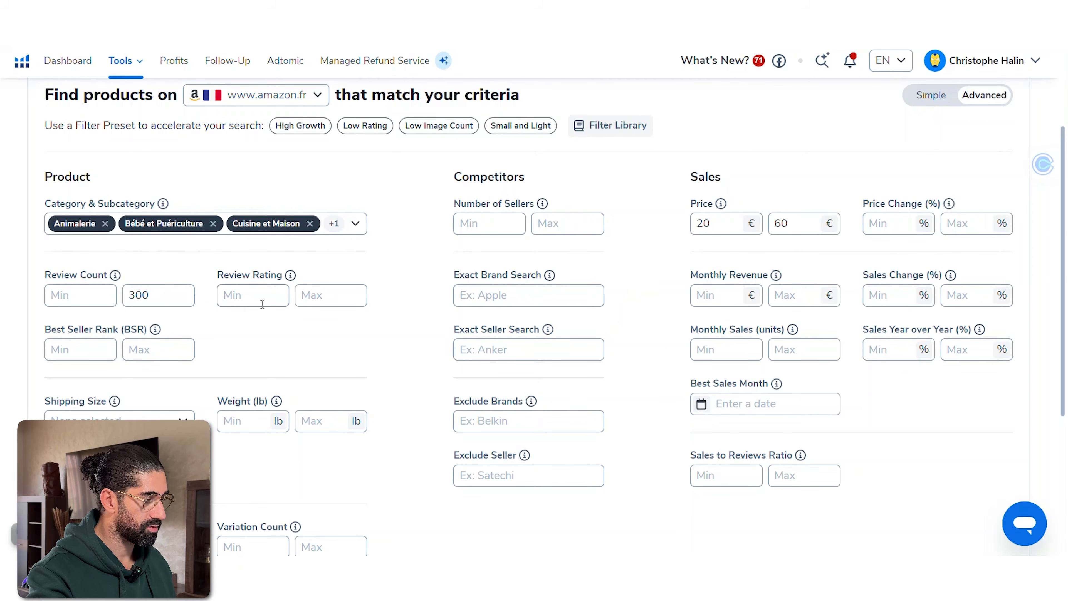
left_click(324, 296)
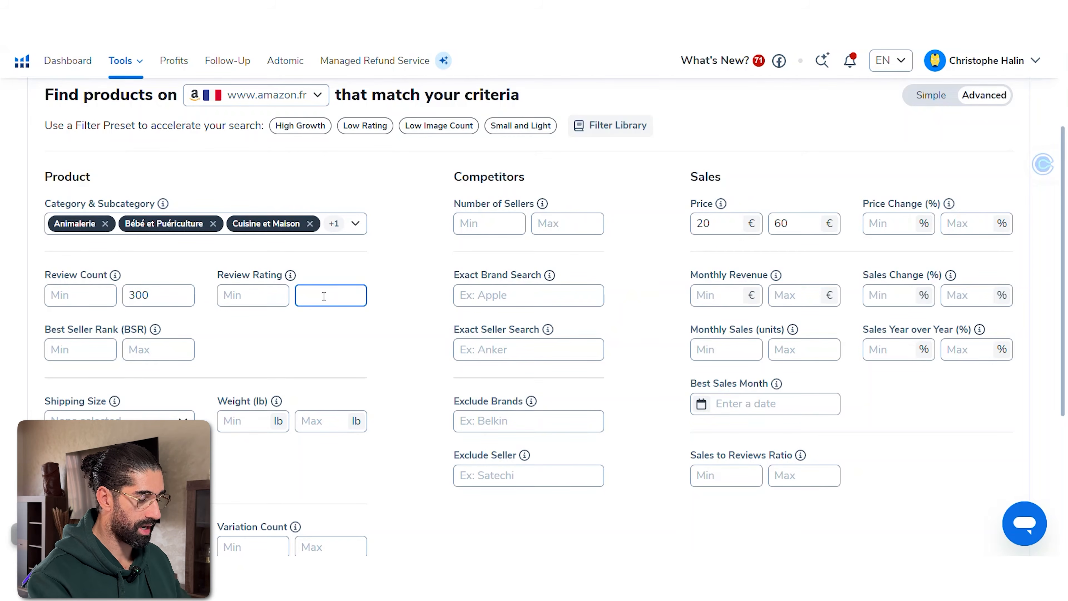
type("35")
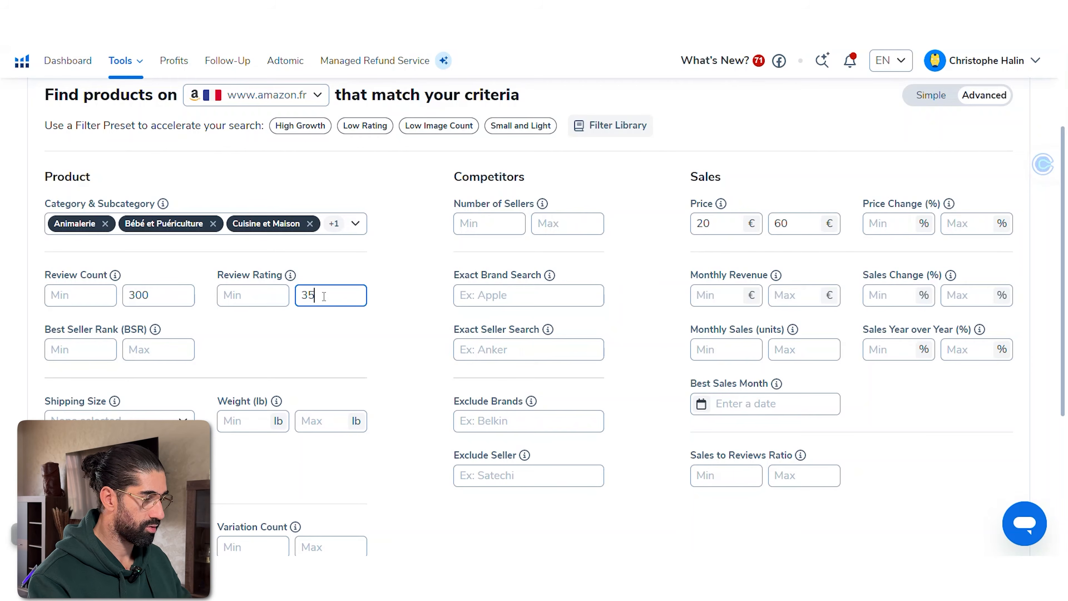
key("BackSpace")
type(".5")
left_click(262, 343)
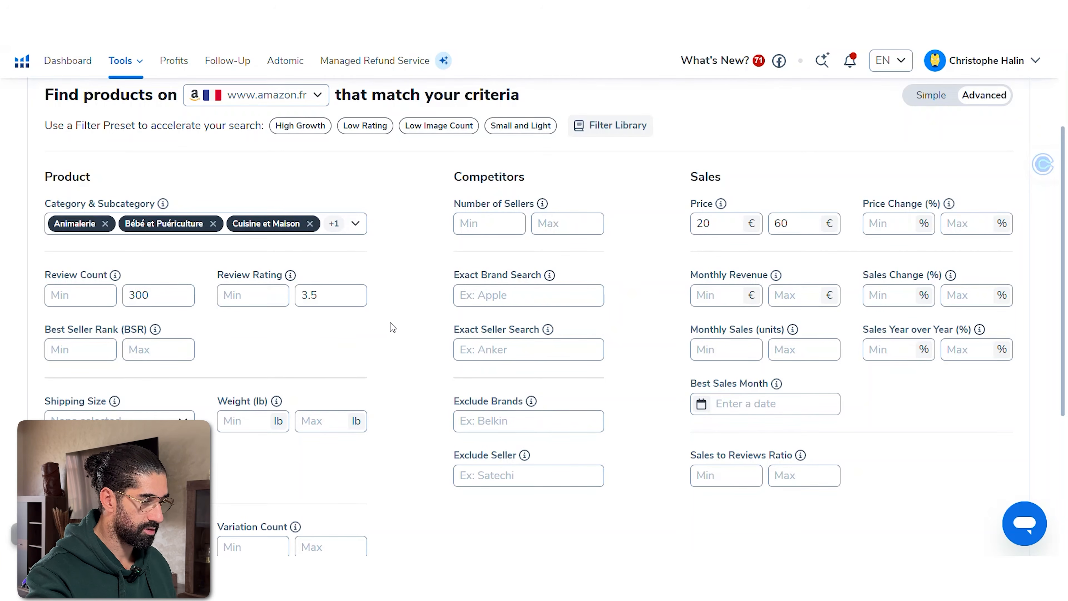
left_click(542, 316)
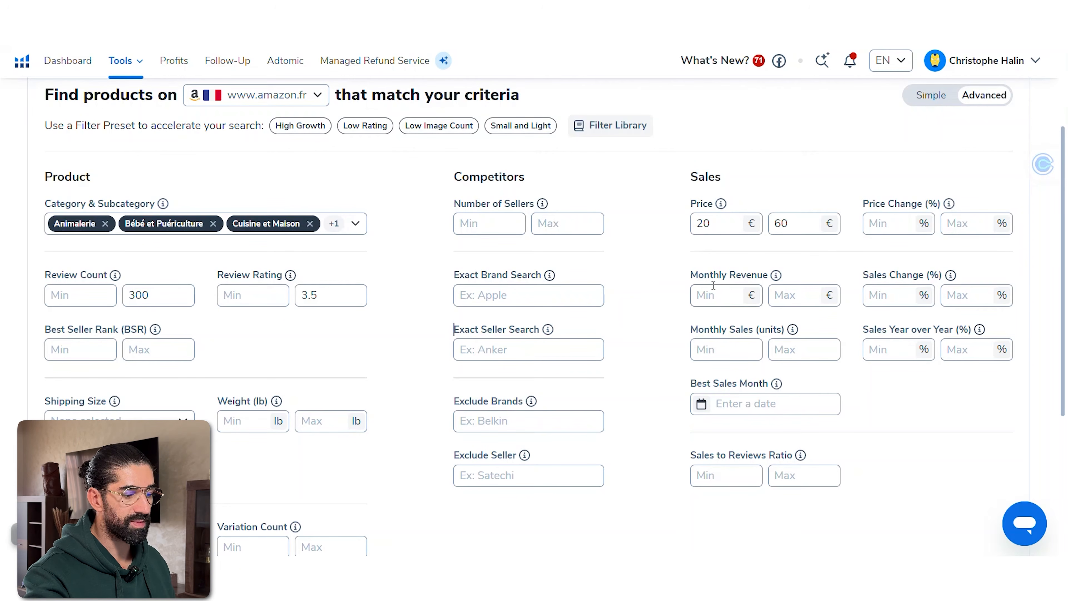
Step: Set the monthly revenue range from 3000 to 10000 €
left_click(796, 297)
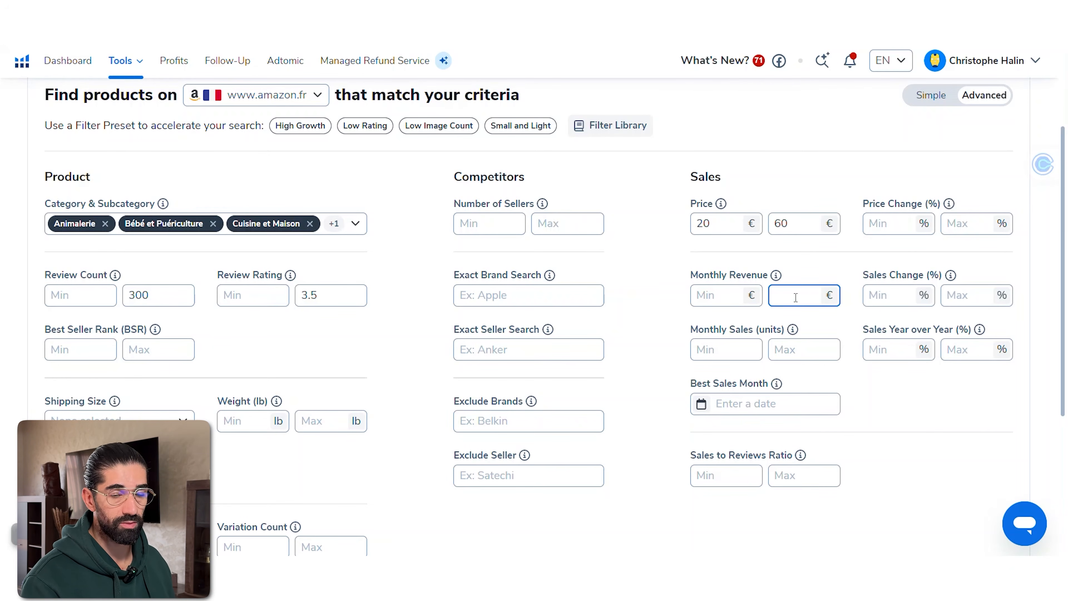
left_click(725, 297)
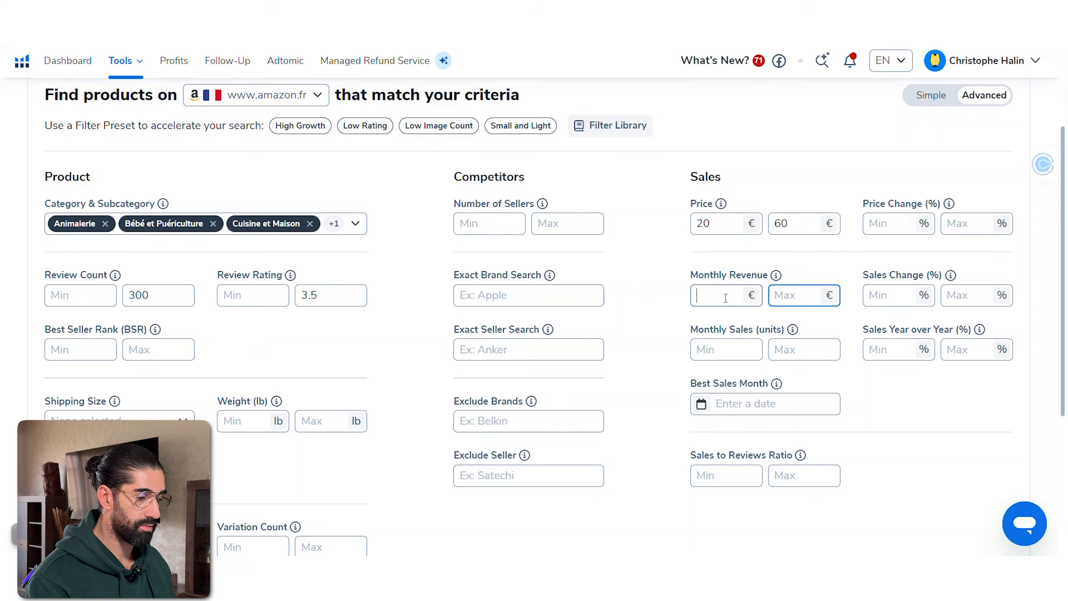
type("3000")
left_click(784, 296)
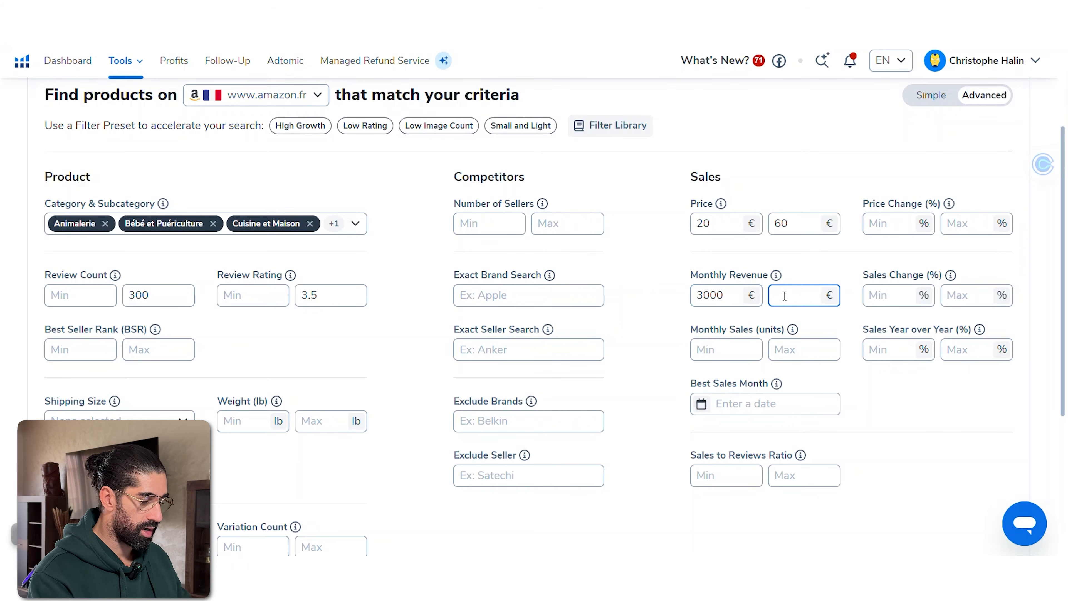
type("10000")
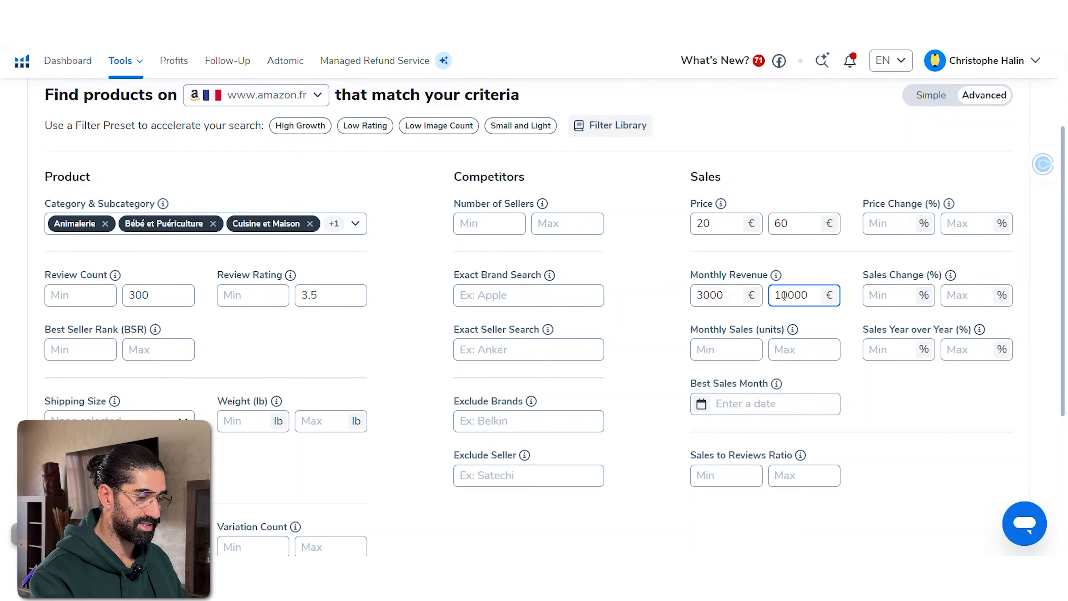
left_click(843, 323)
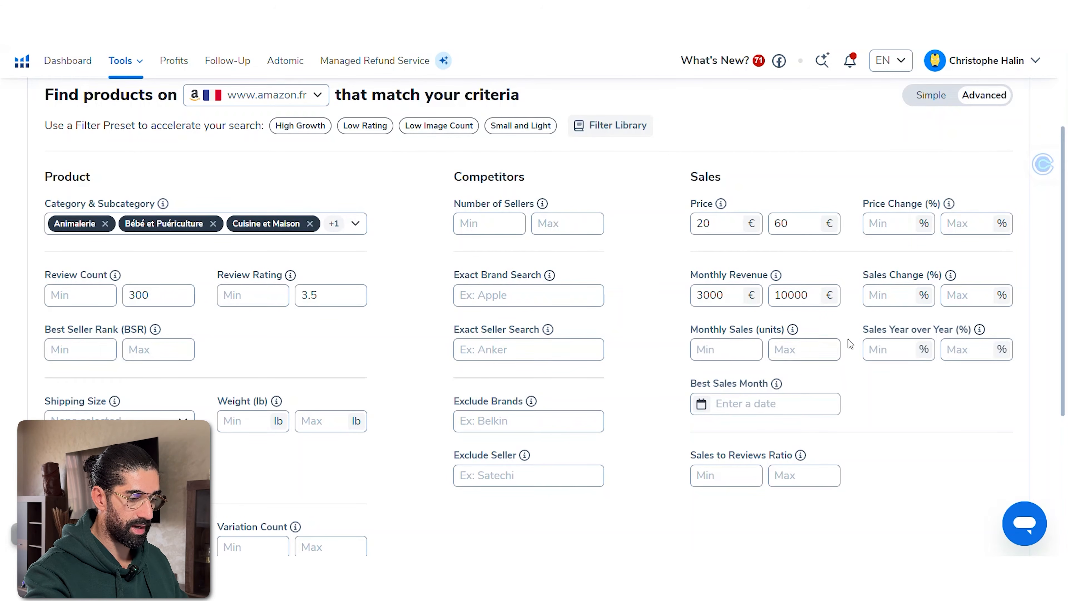
Step: Check the Fulfillment options without selecting any, and run the product search with the chosen filters
scroll(282, 348, "down", 3)
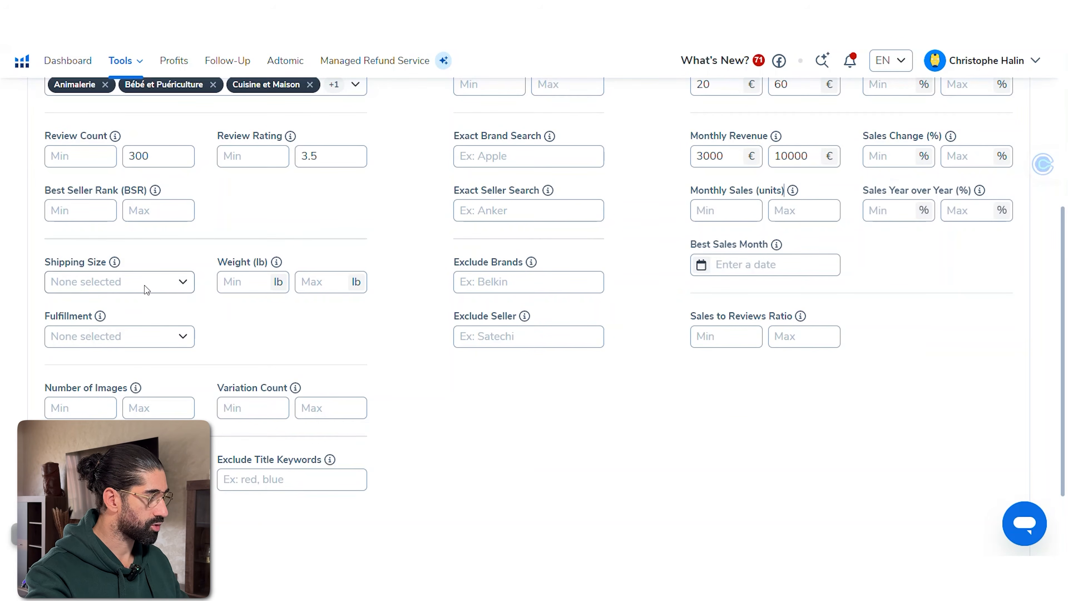
left_click(162, 338)
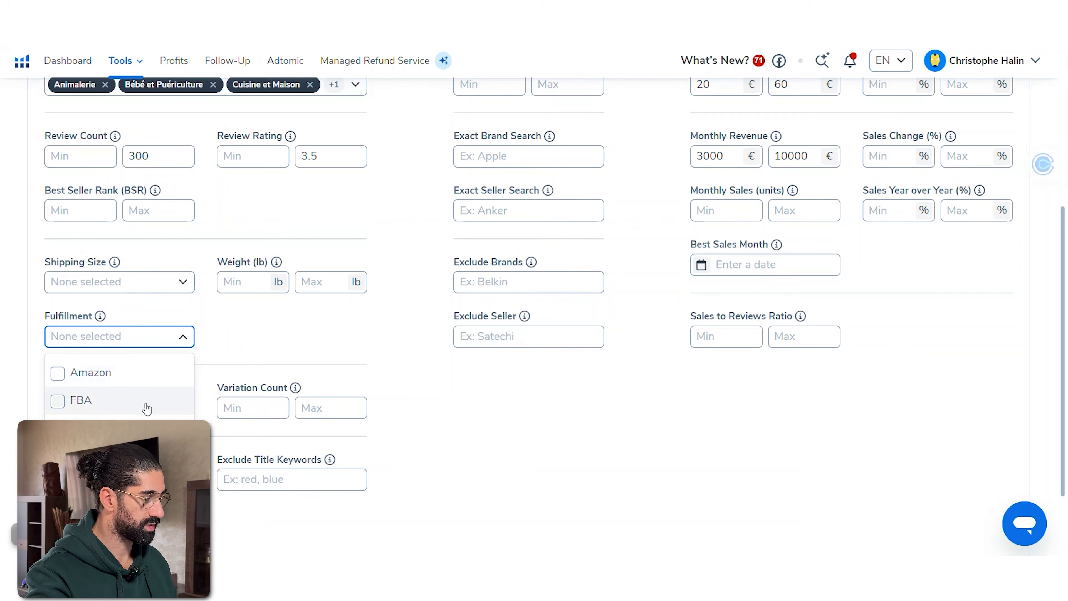
left_click(225, 350)
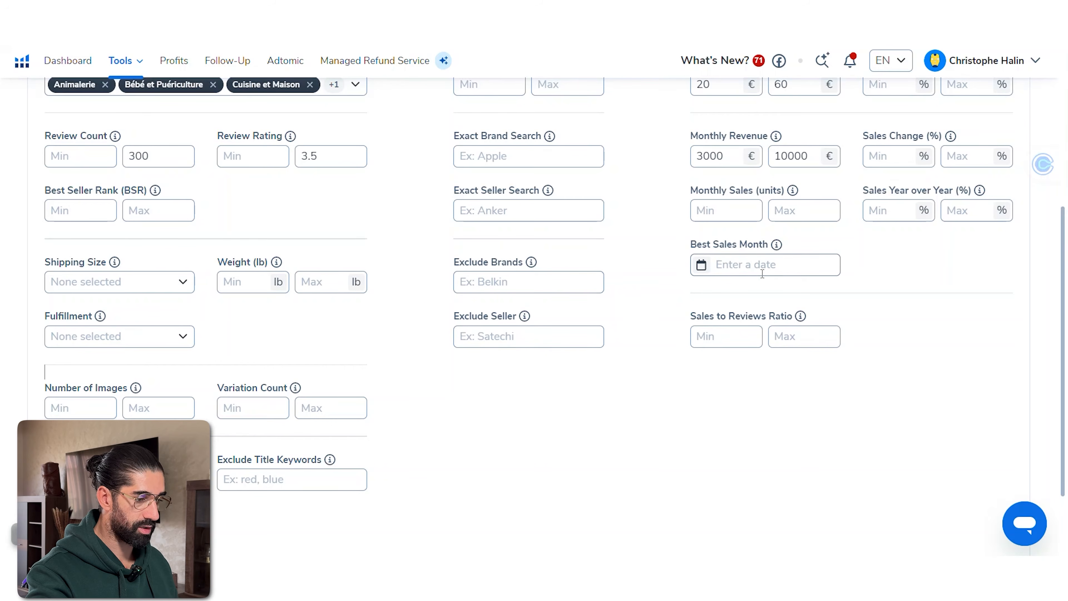
scroll(322, 301, "down", 2)
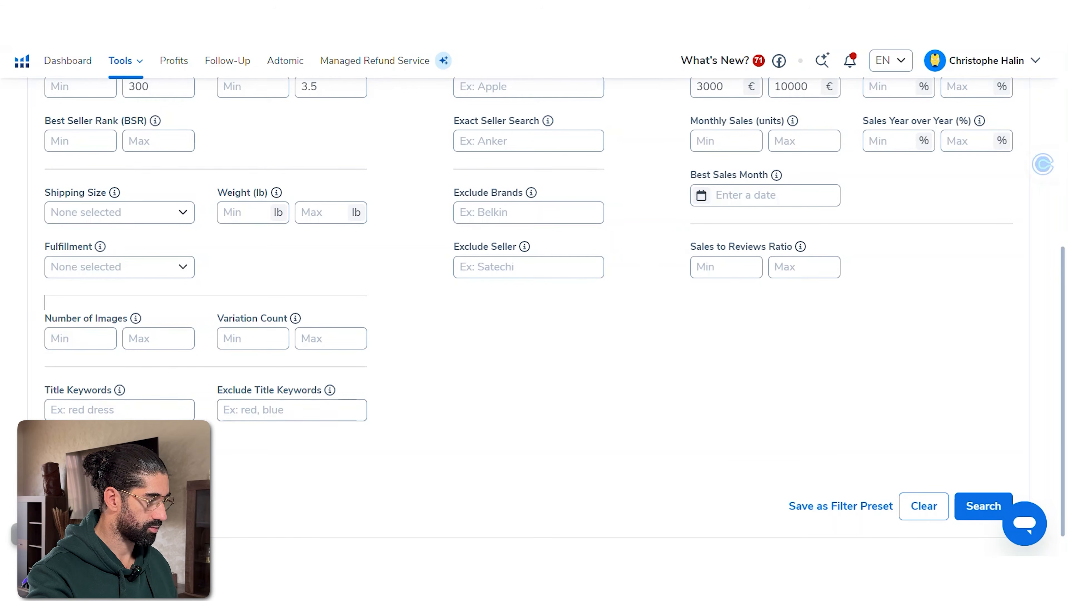
scroll(440, 408, "up", 3)
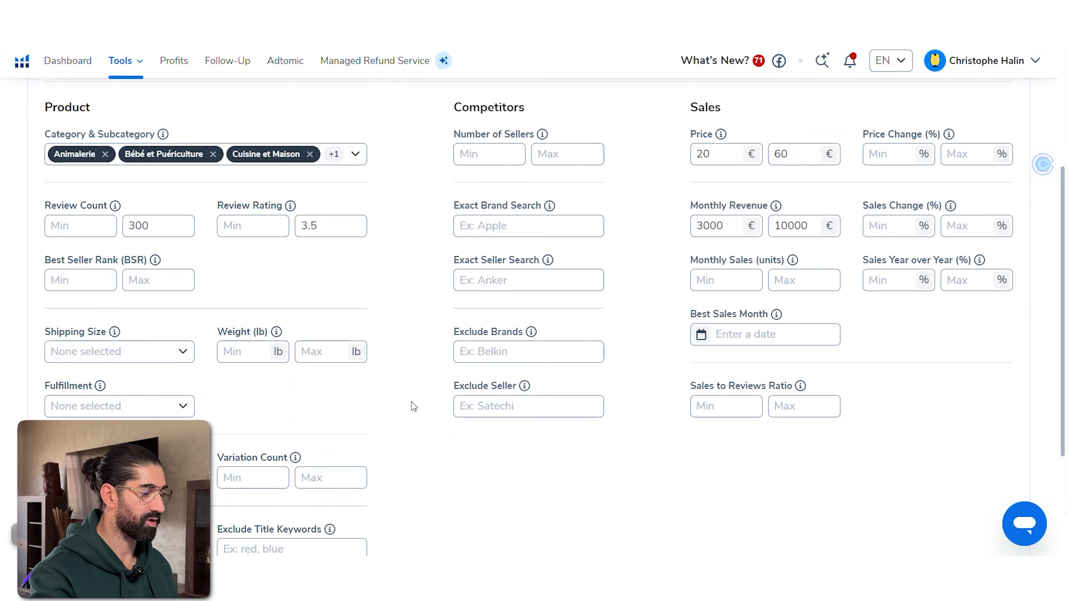
scroll(414, 401, "down", 3)
left_click(961, 503)
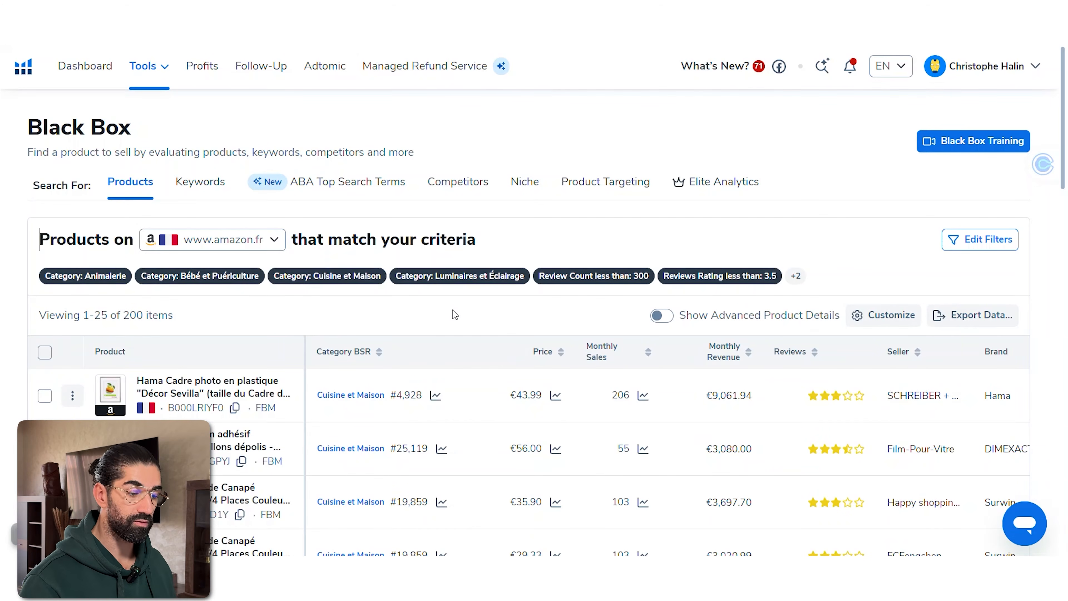
Step: Examine the products listed on the first results page and go to results page 8
scroll(457, 314, "down", 4)
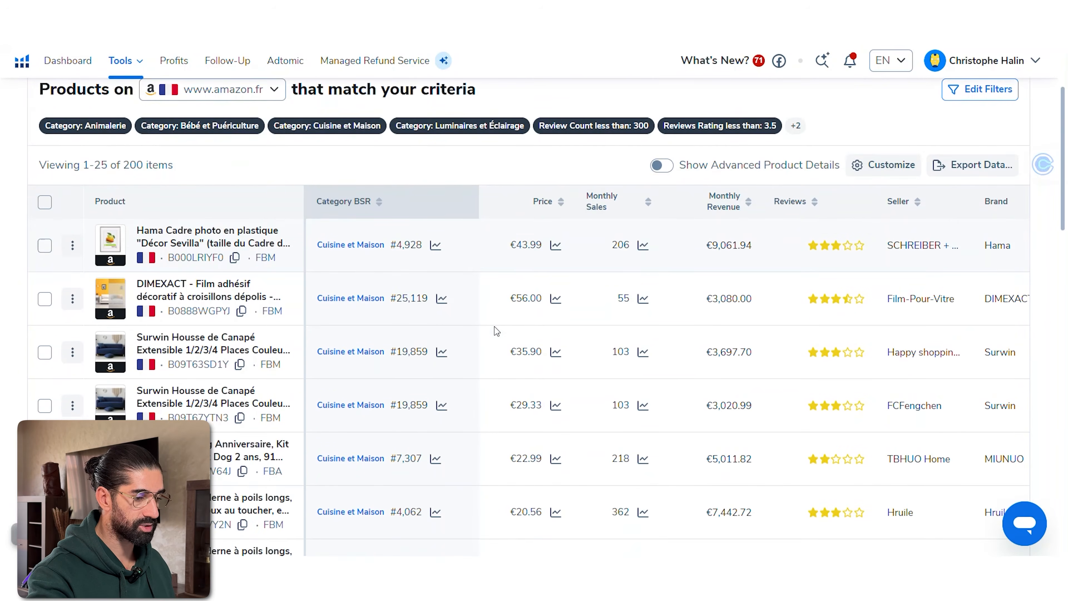
scroll(493, 327, "down", 3)
scroll(494, 327, "up", 7)
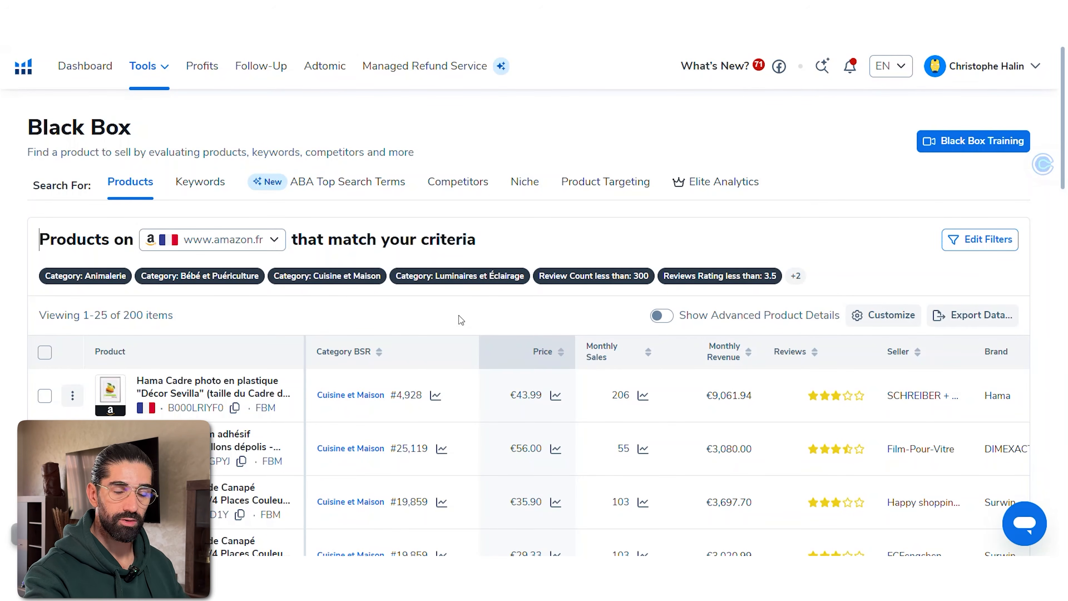
scroll(458, 315, "down", 3)
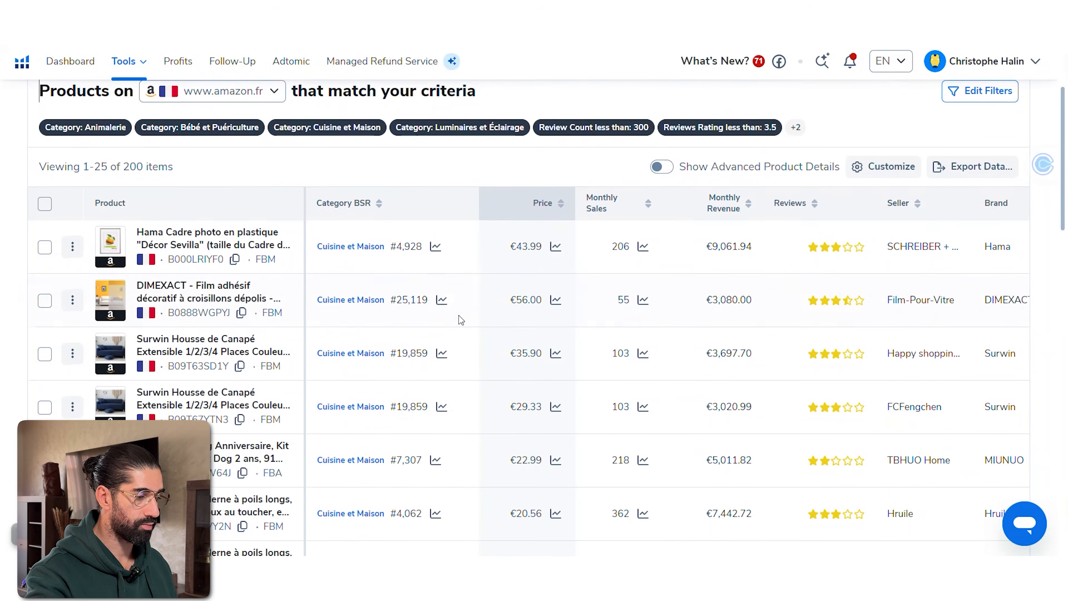
scroll(458, 315, "up", 3)
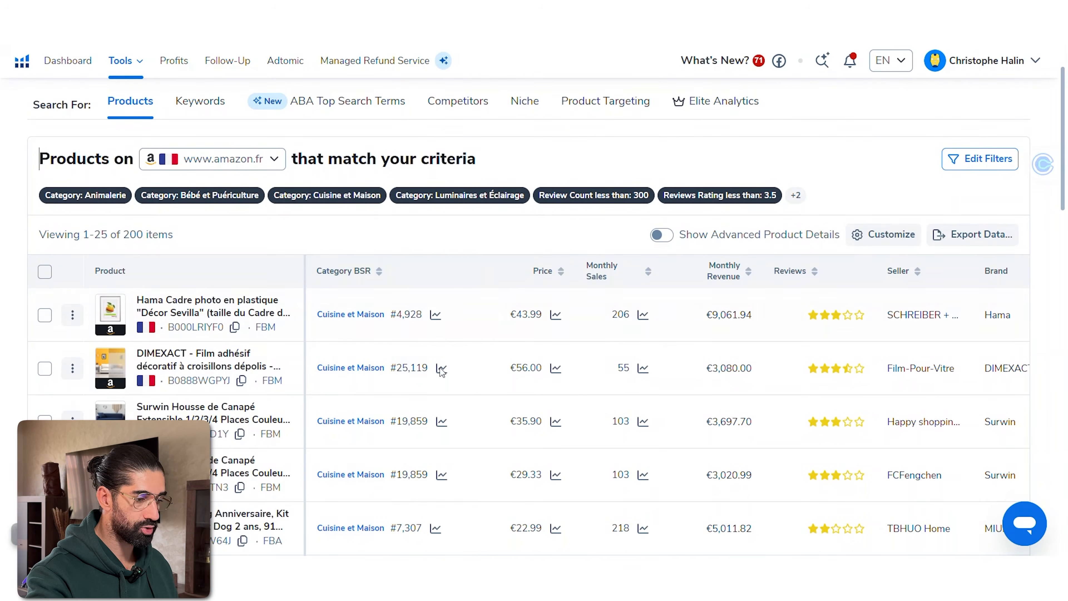
scroll(173, 282, "down", 2)
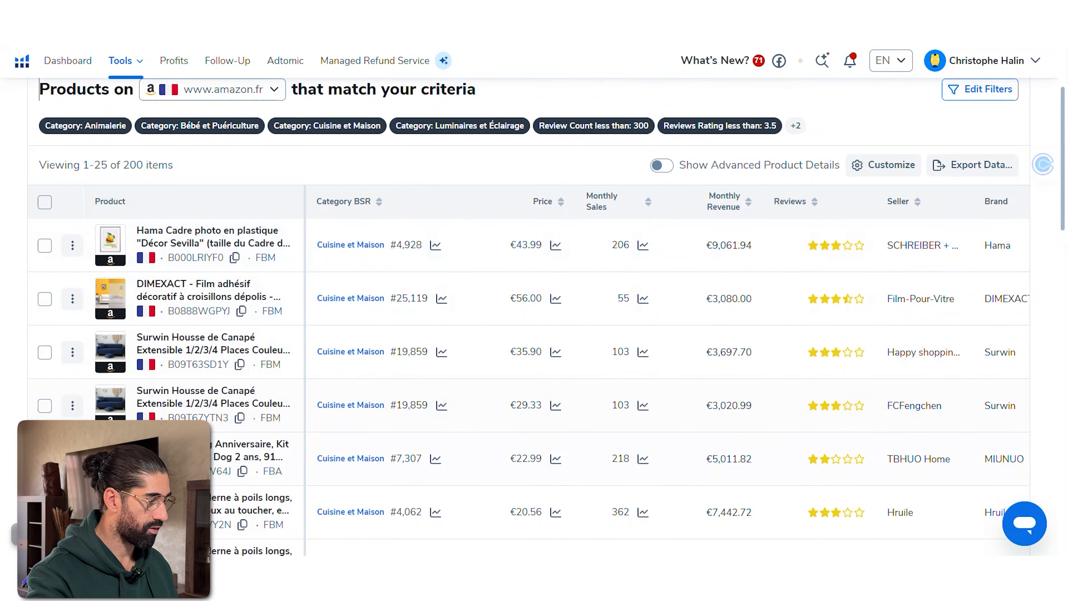
scroll(176, 232, "down", 20)
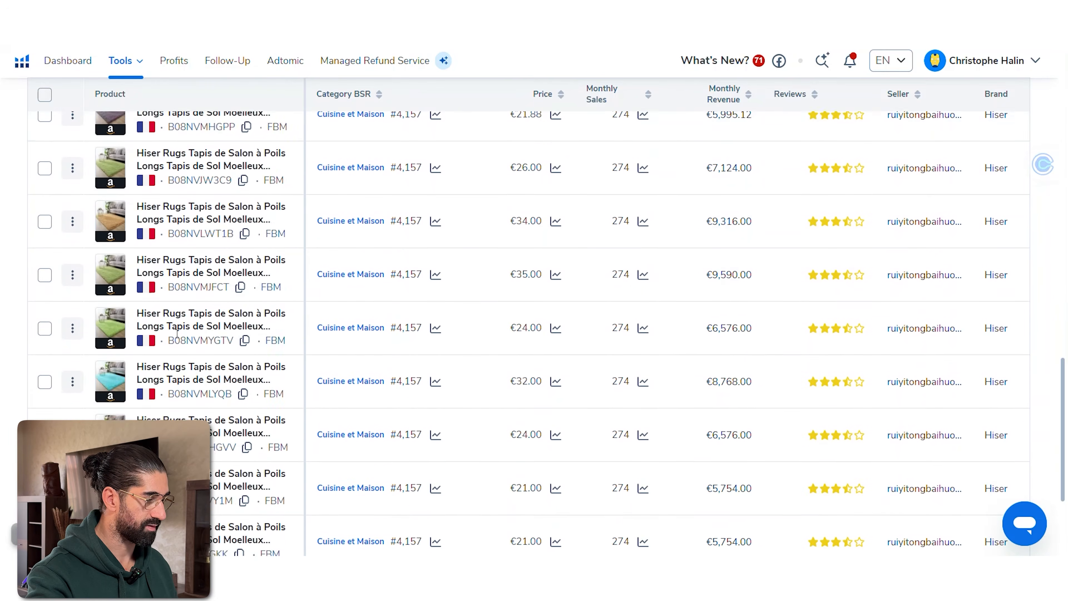
scroll(109, 245, "up", 20)
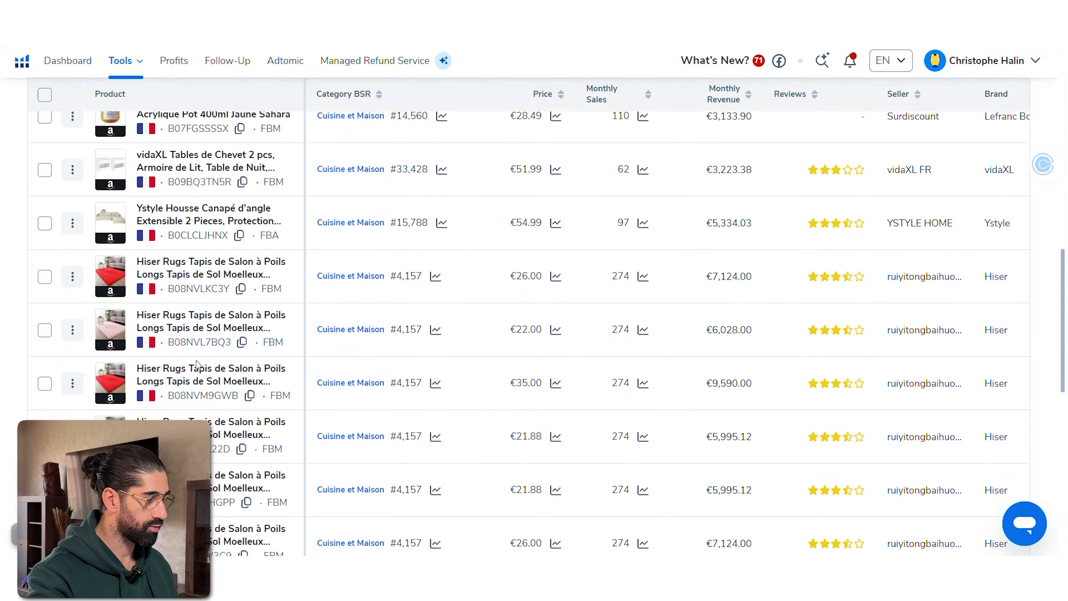
mouse_move(110, 245)
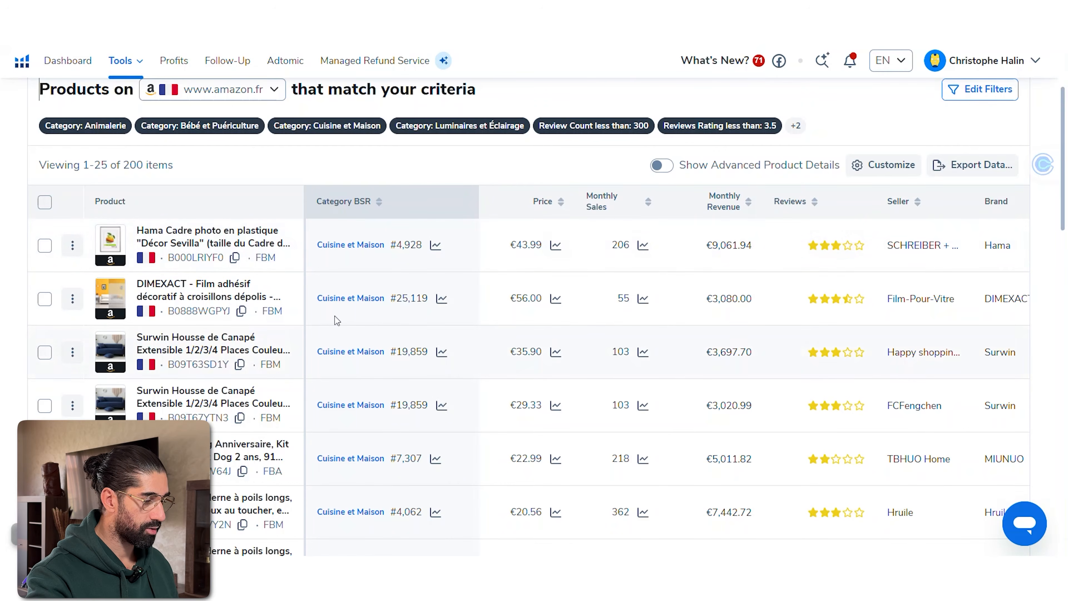
scroll(336, 286, "down", 20)
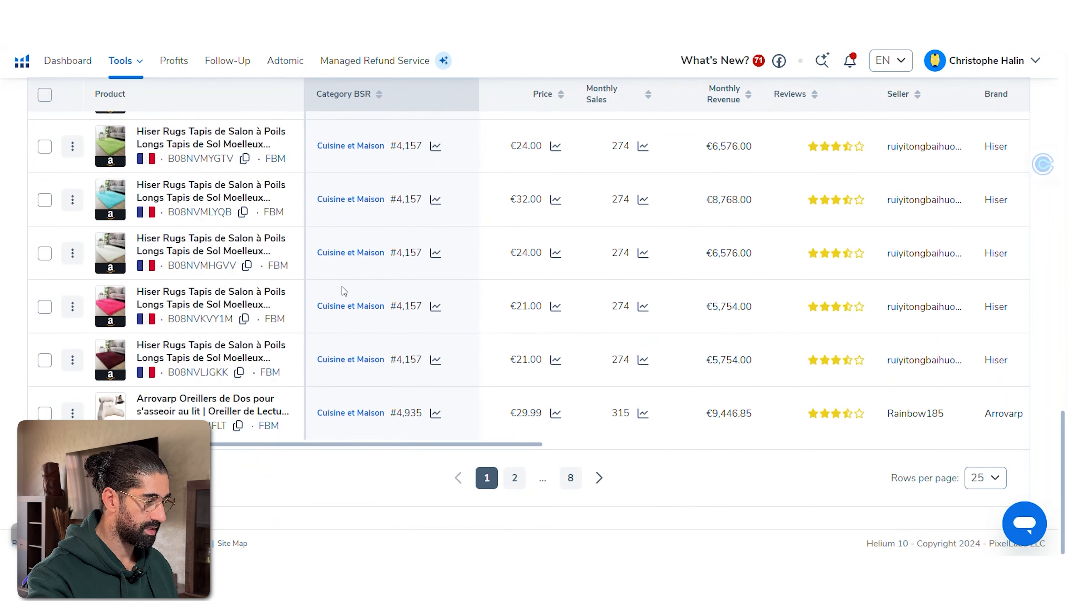
left_click(514, 477)
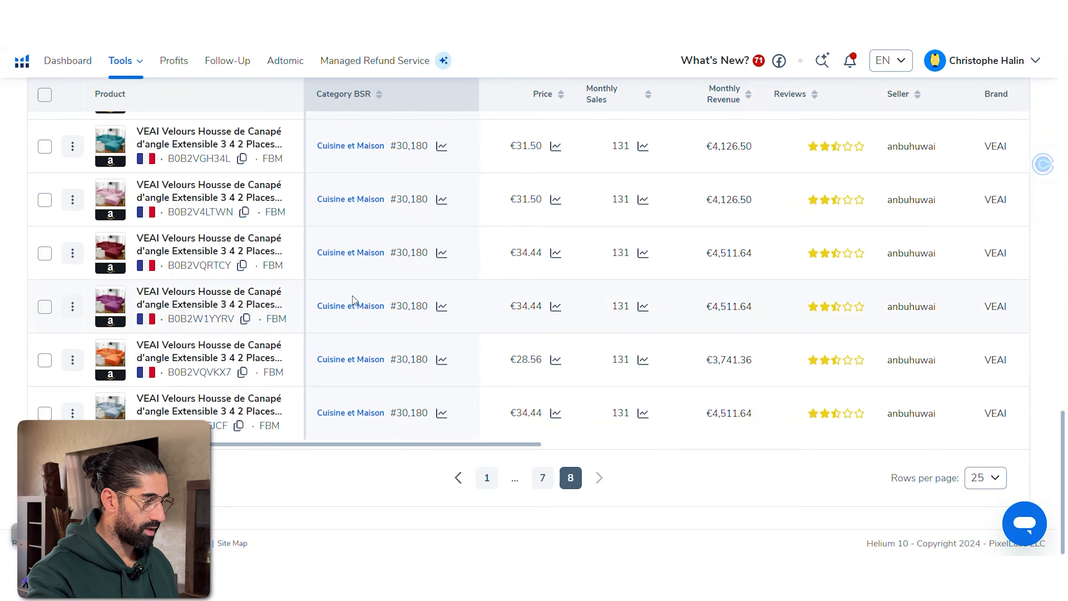
Step: Examine the products on results page 8 and go to results page 7
scroll(357, 301, "up", 3)
scroll(355, 305, "up", 8)
scroll(353, 307, "down", 2)
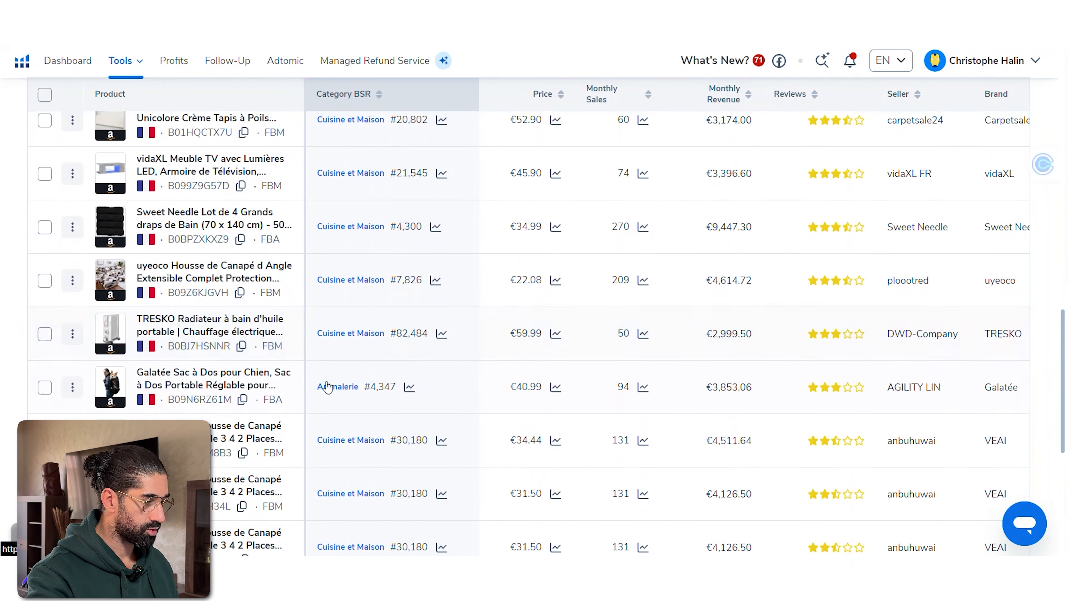
scroll(341, 391, "up", 3)
scroll(357, 287, "up", 10)
scroll(357, 294, "down", 15)
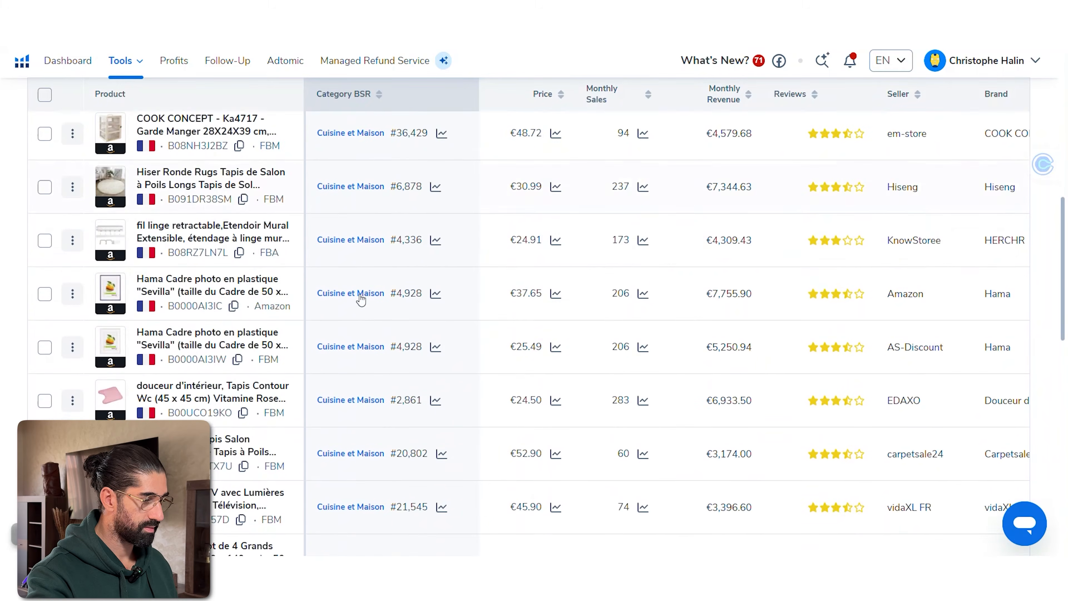
left_click(542, 477)
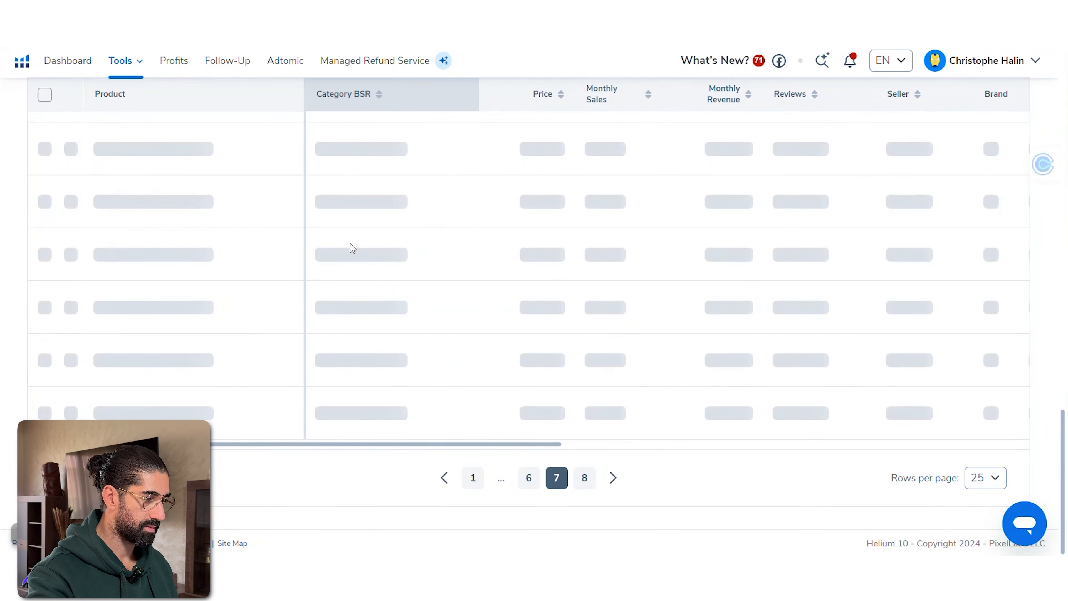
Step: Look through the products on results page 7, then go to page 6 and examine the products there
scroll(362, 246, "up", 10)
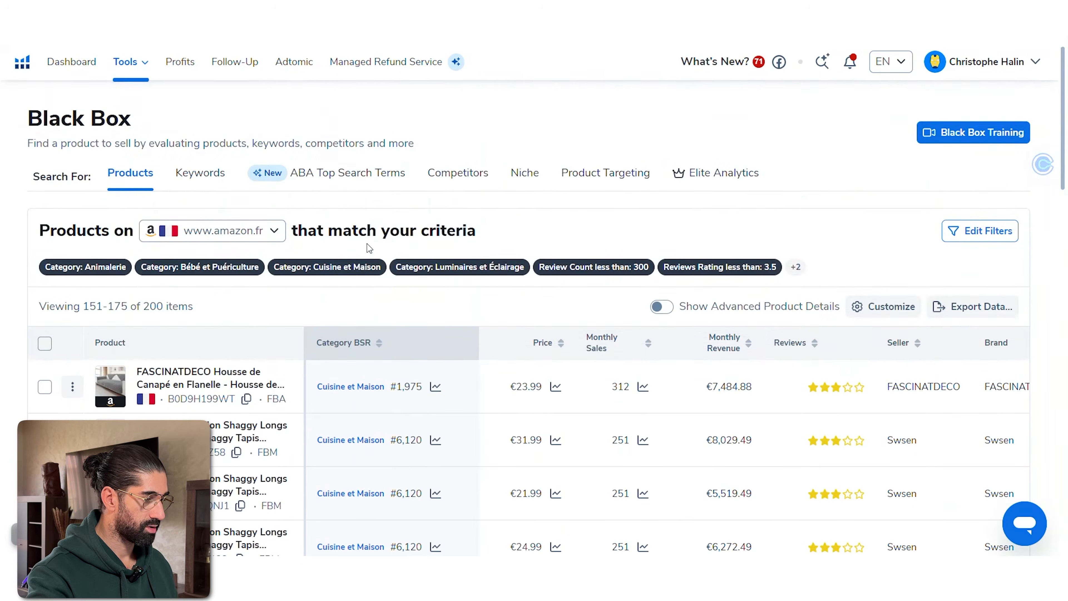
scroll(370, 253, "down", 5)
scroll(374, 255, "down", 5)
left_click(516, 477)
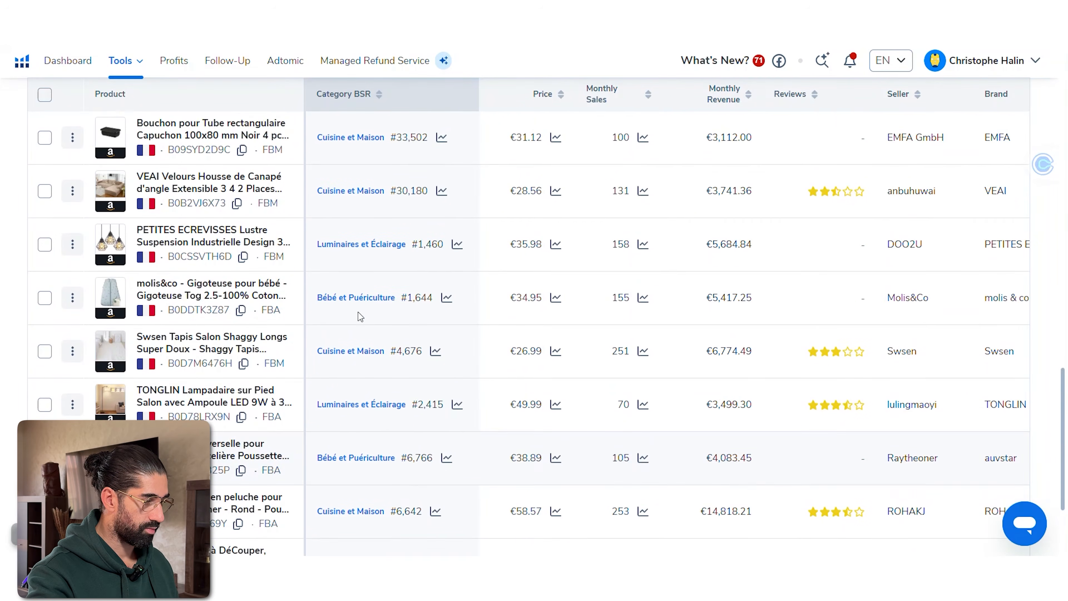
scroll(358, 316, "down", 2)
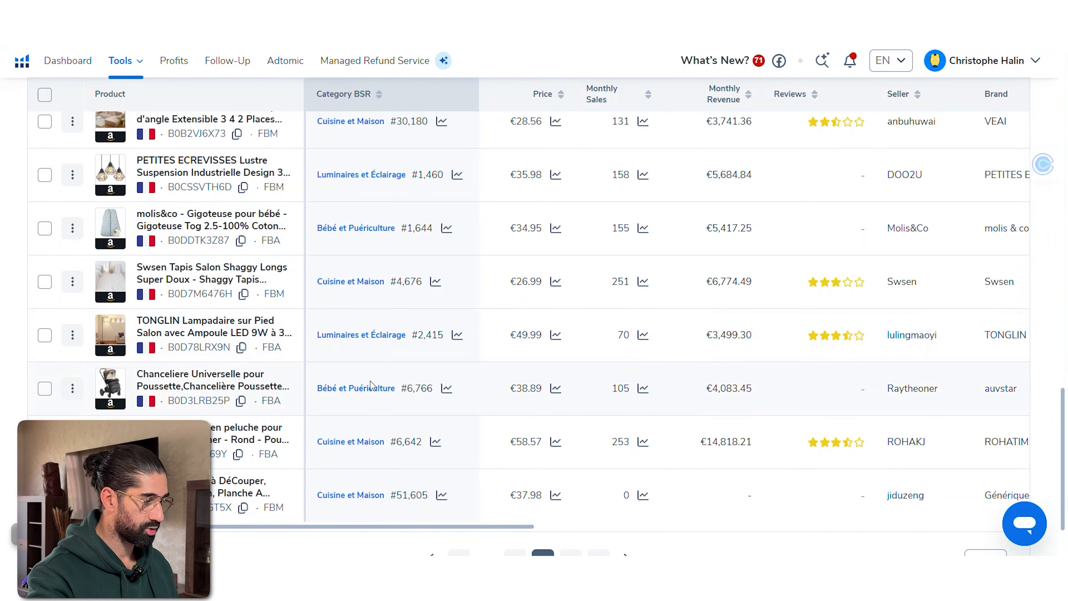
scroll(369, 383, "up", 10)
scroll(325, 306, "down", 2)
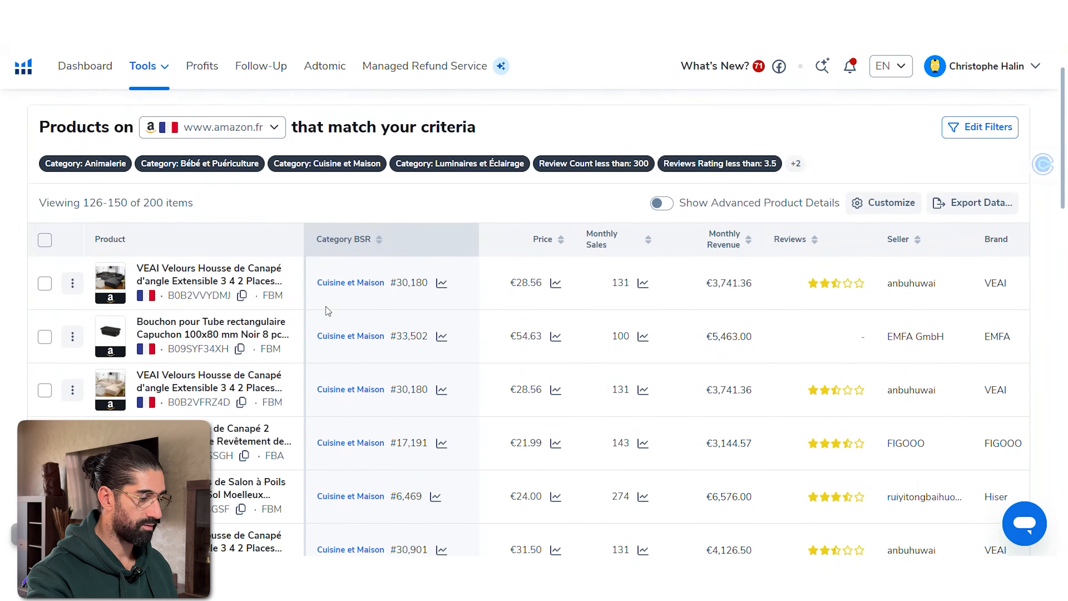
scroll(327, 310, "down", 1)
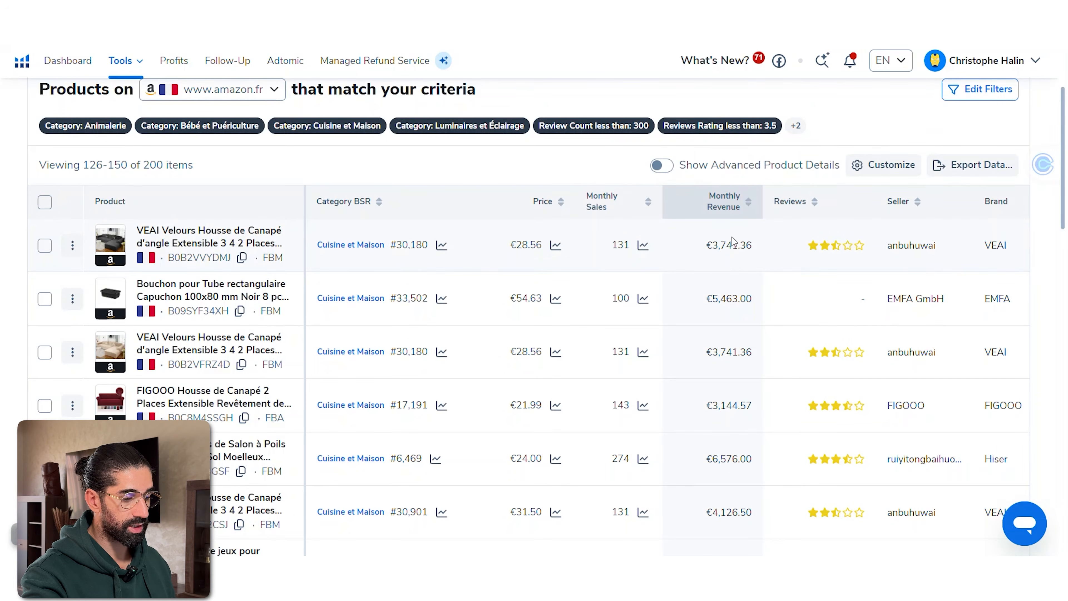
Step: Sort the product results by monthly revenue in descending order and look over the sorted list
left_click(748, 204)
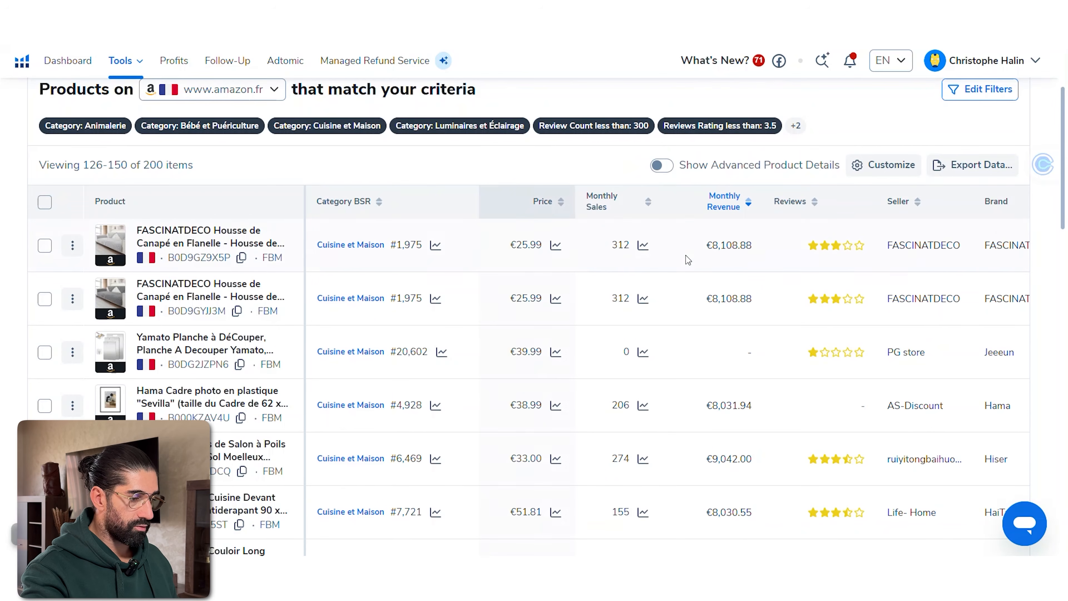
scroll(711, 252, "down", 10)
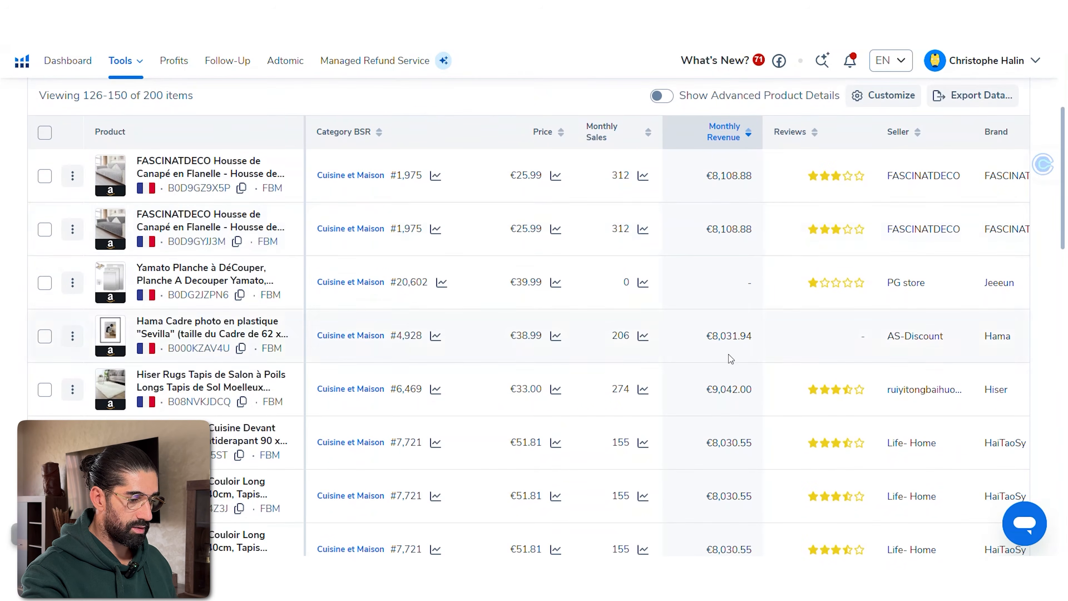
scroll(729, 398, "up", 15)
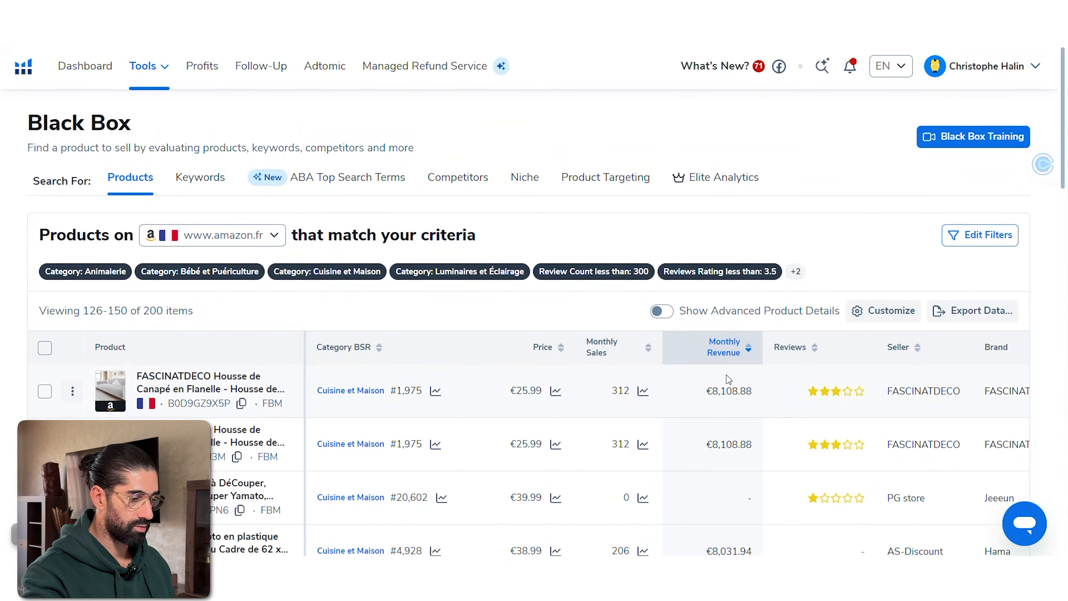
scroll(725, 375, "down", 3)
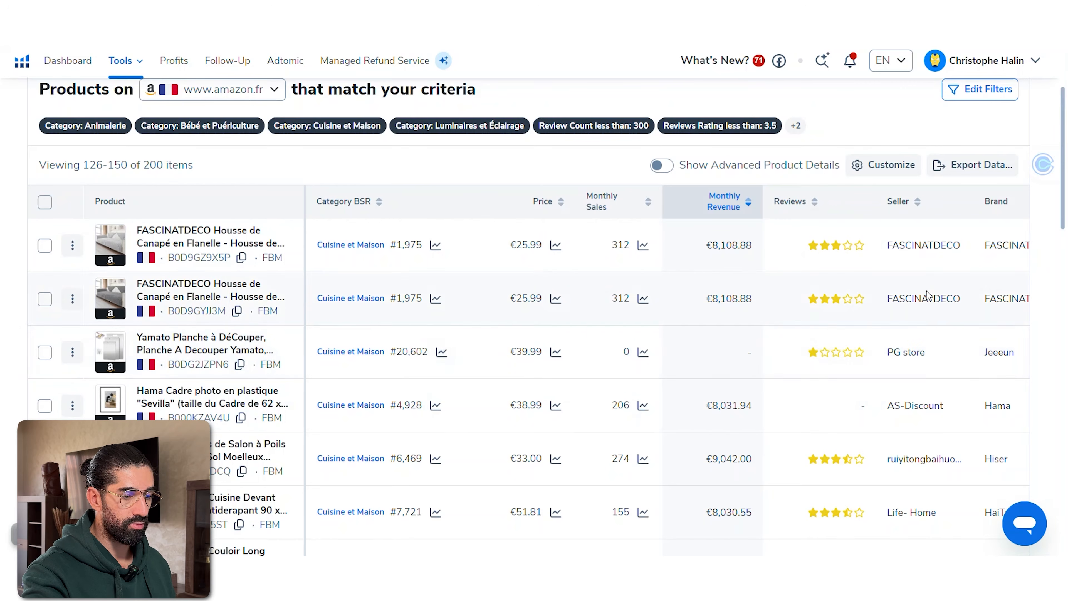
Step: Examine the seller, brand, last year sales, shipping details and weight columns of the sorted products
scroll(926, 291, "right", 5)
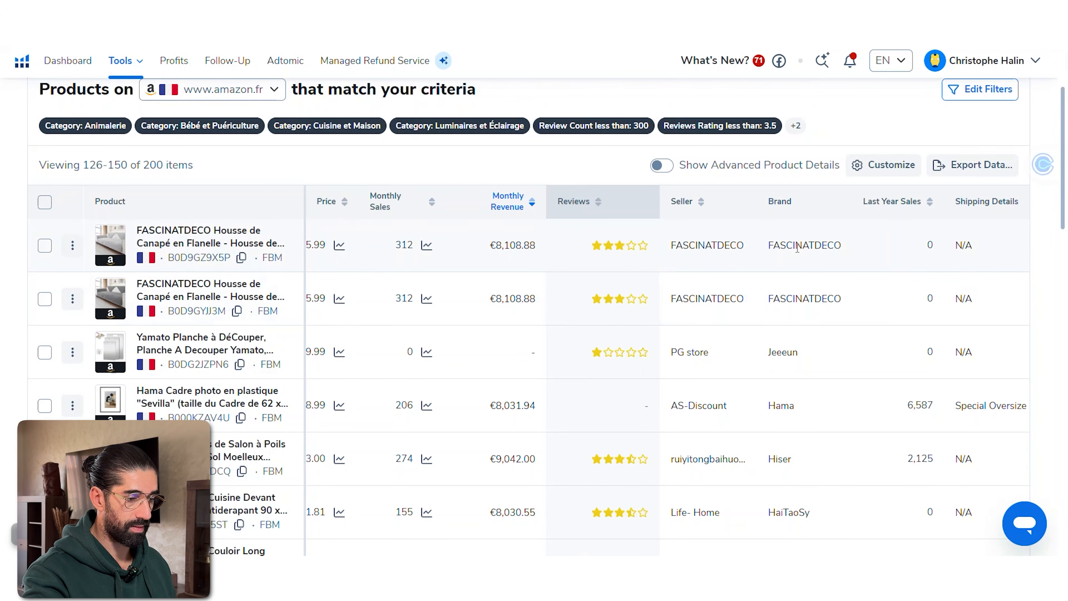
scroll(797, 247, "right", 3)
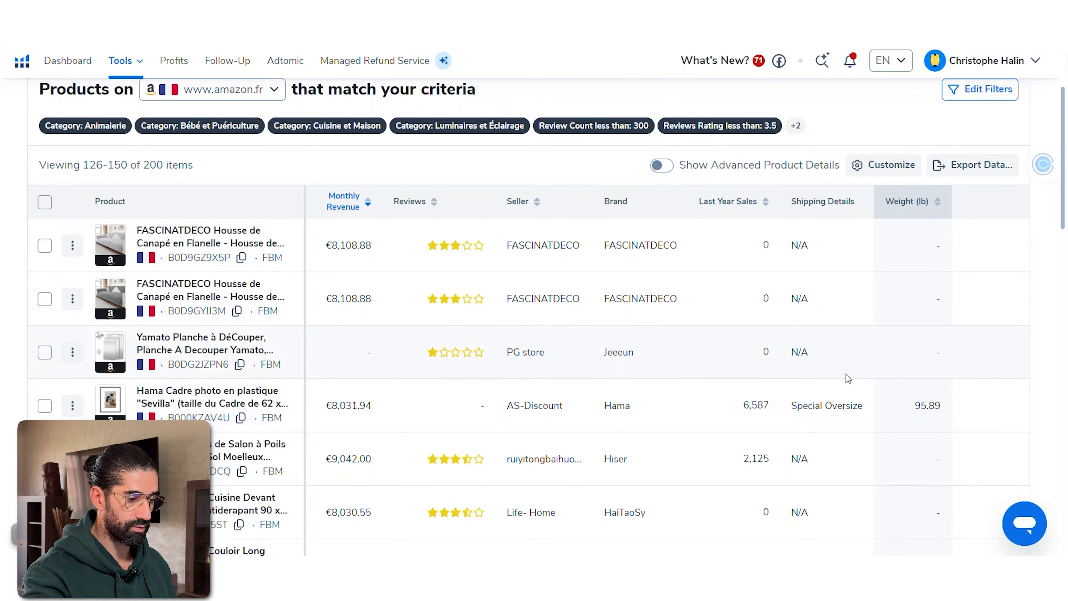
scroll(843, 375, "down", 2)
mouse_move(833, 339)
scroll(844, 377, "down", 15)
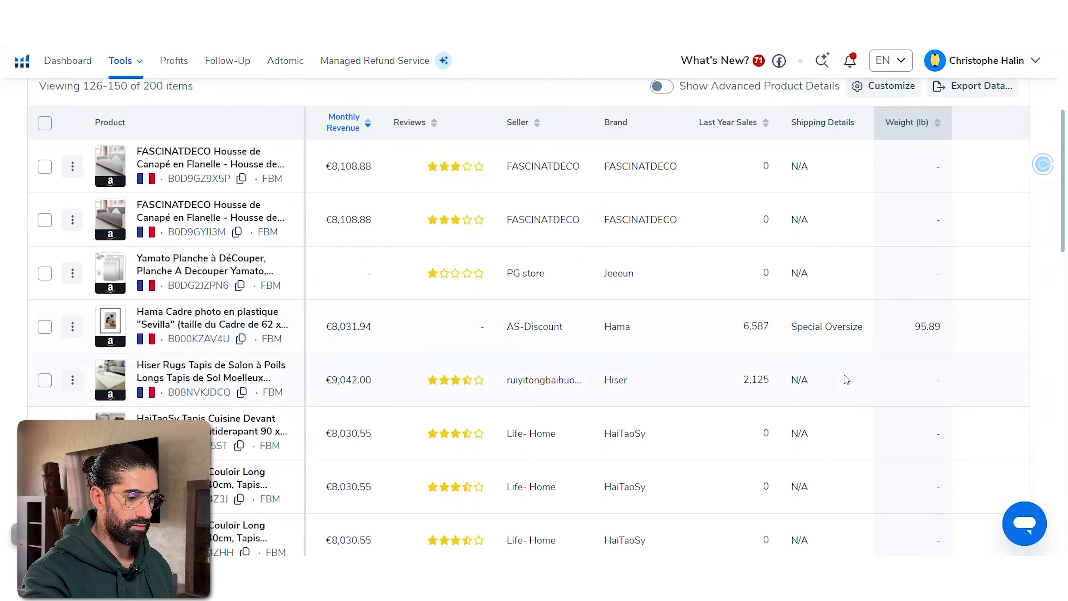
scroll(847, 378, "up", 10)
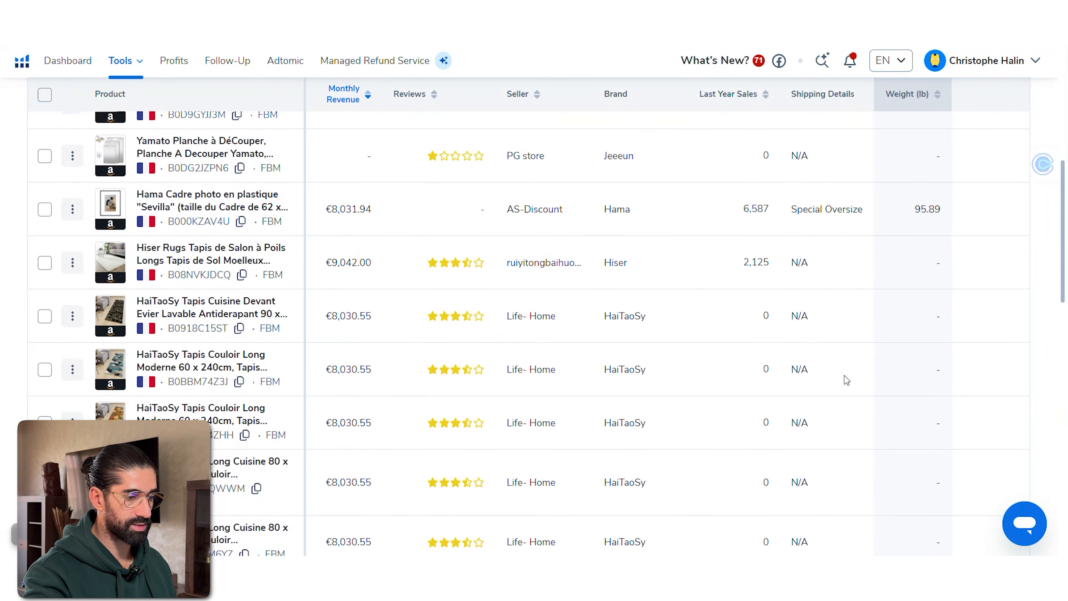
mouse_move(833, 252)
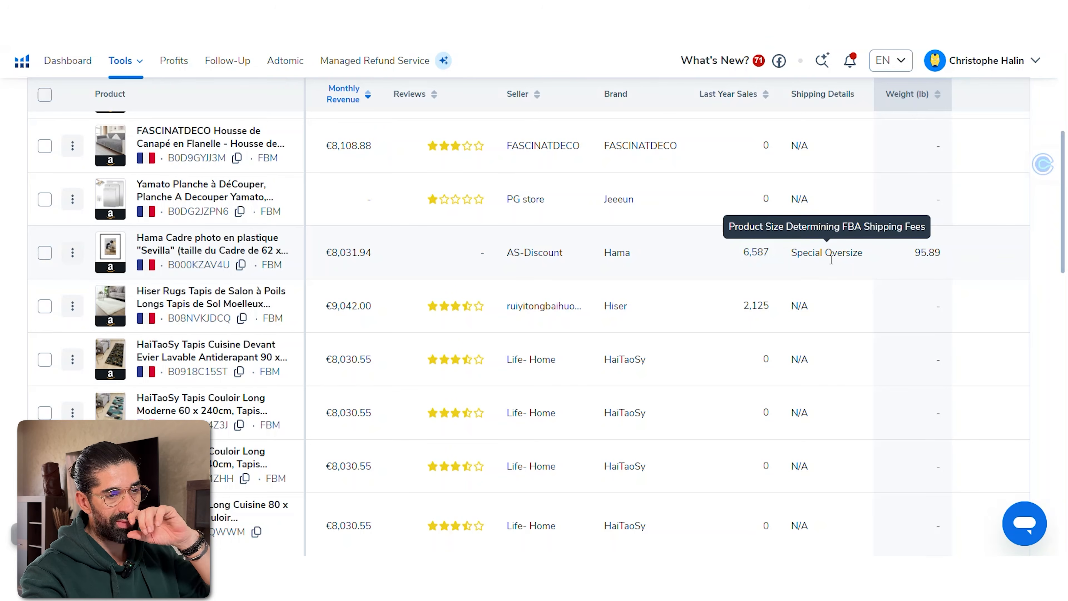
scroll(831, 260, "left", 3)
scroll(830, 260, "left", 4)
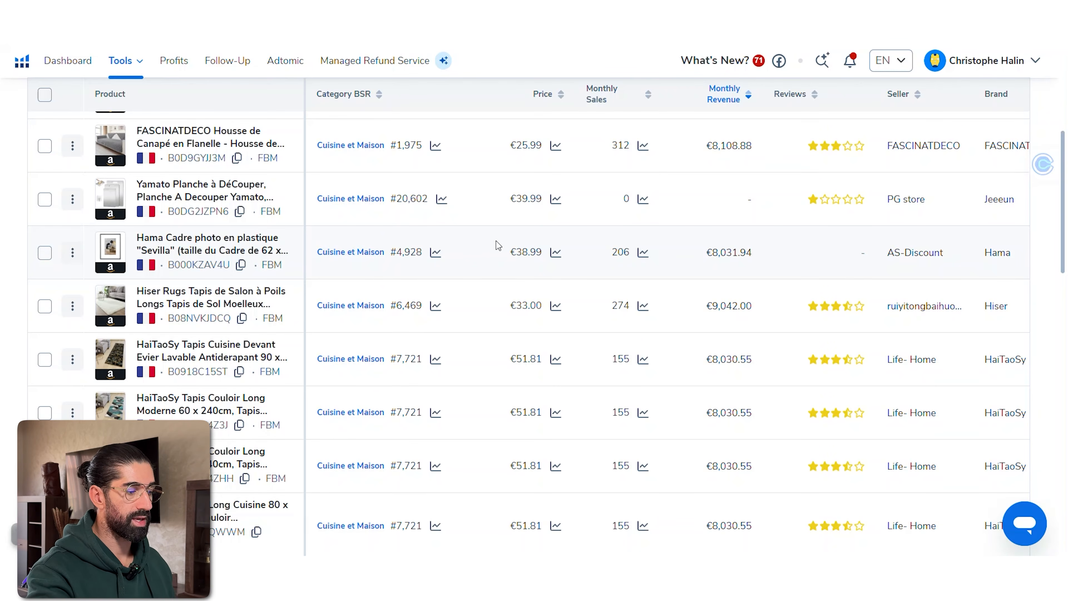
scroll(494, 243, "up", 10)
scroll(495, 244, "down", 5)
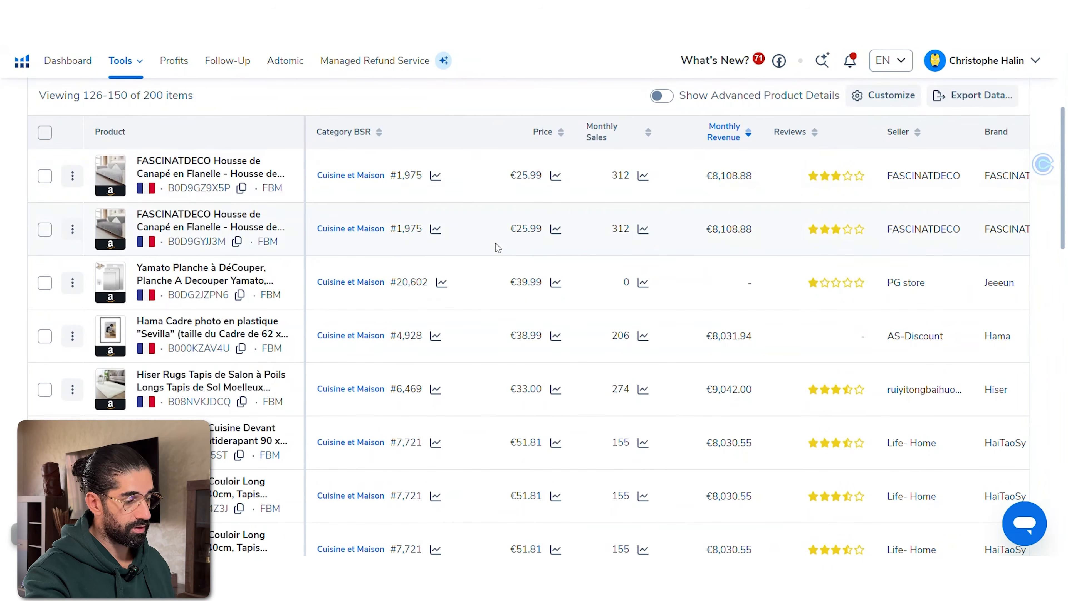
scroll(461, 293, "up", 5)
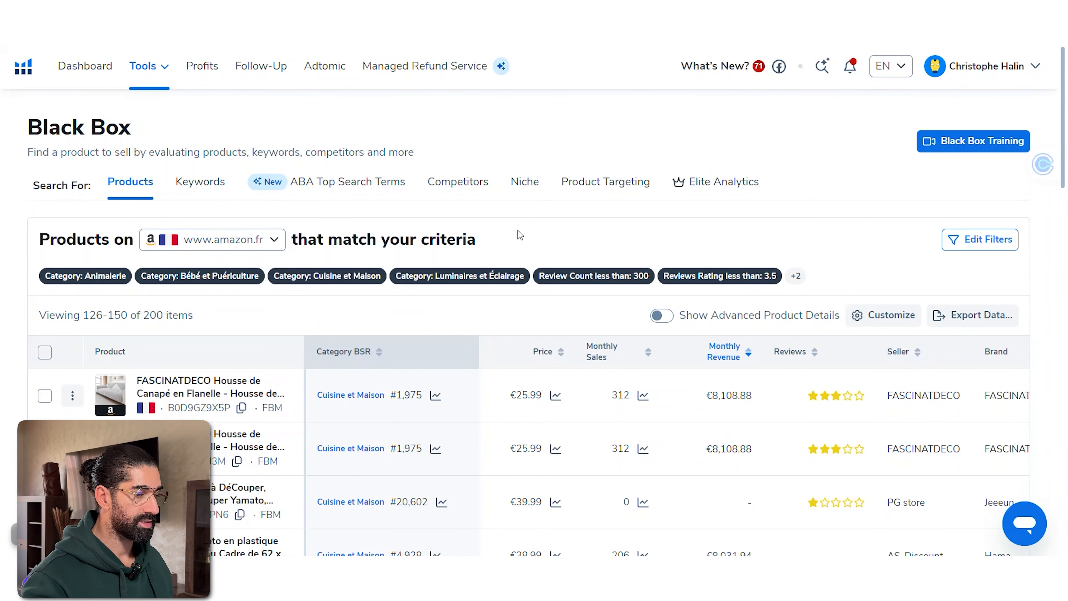
left_click(259, 248)
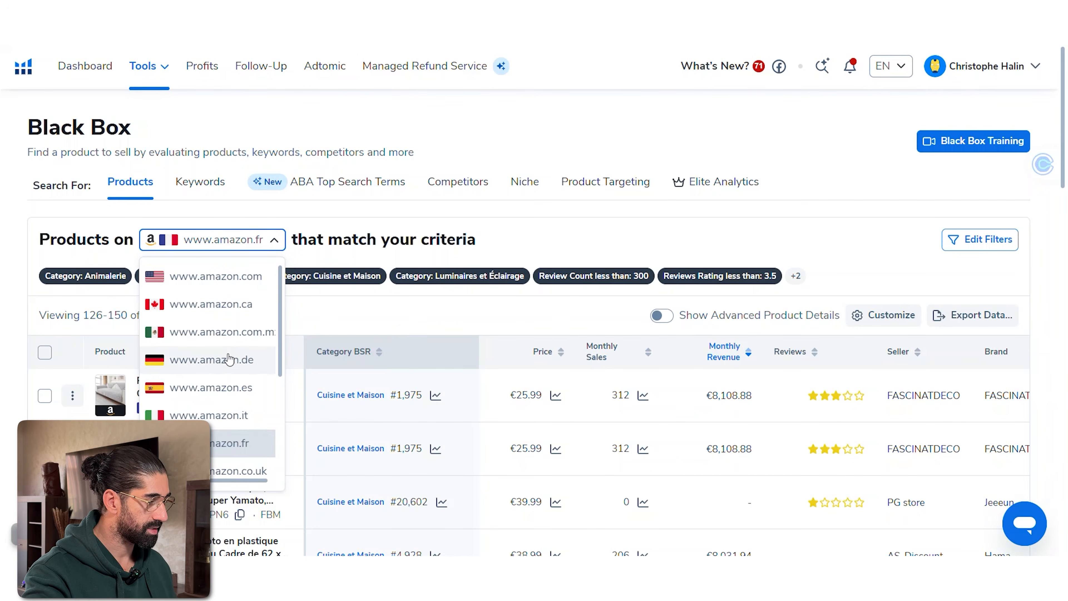
scroll(229, 362, "down", 2)
scroll(227, 366, "down", 4)
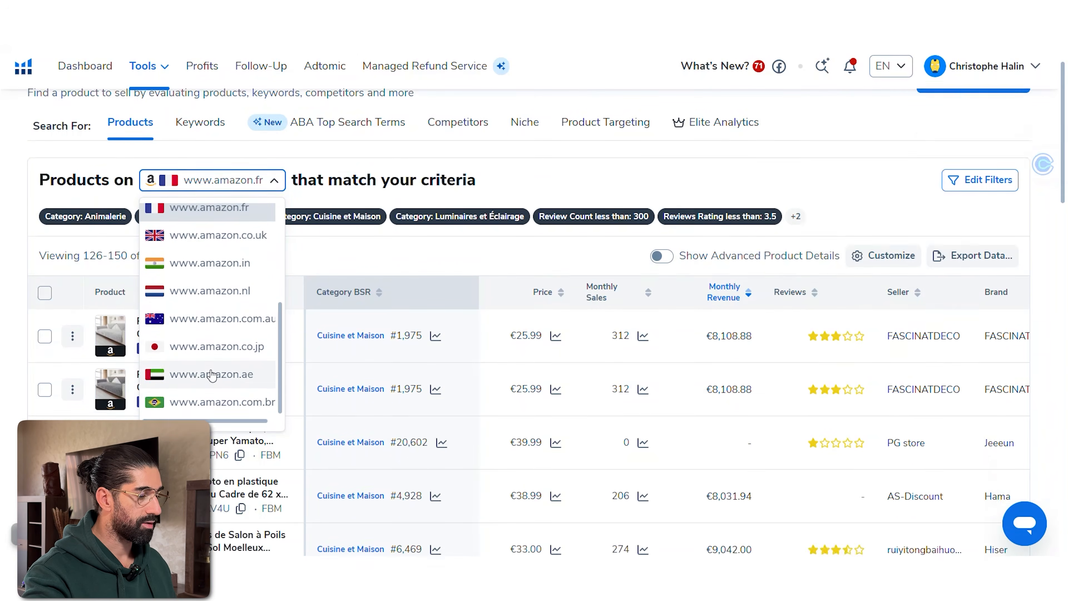
scroll(214, 370, "up", 4)
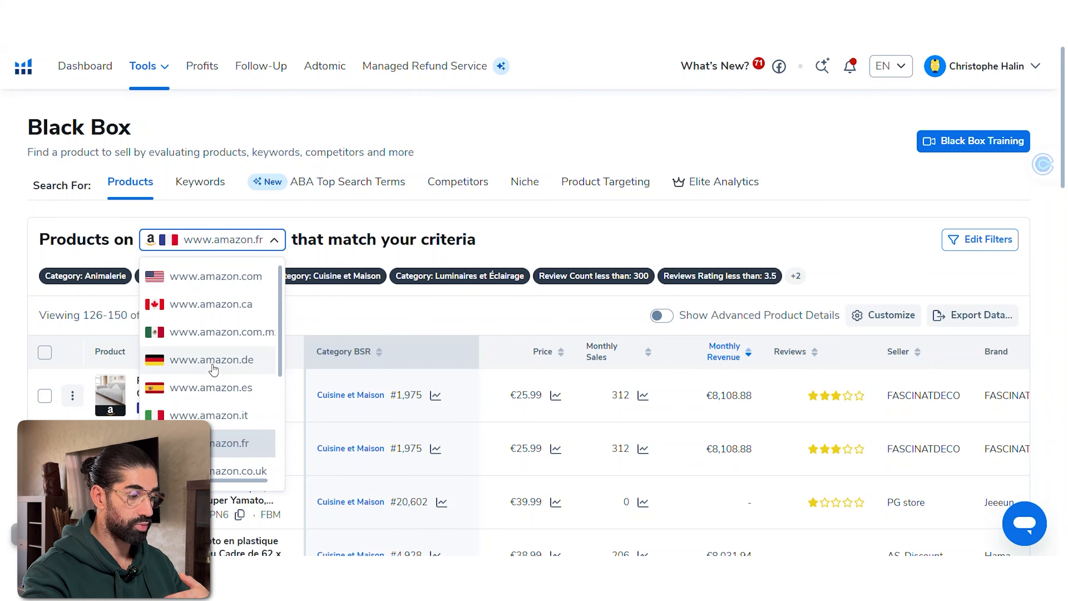
left_click(606, 232)
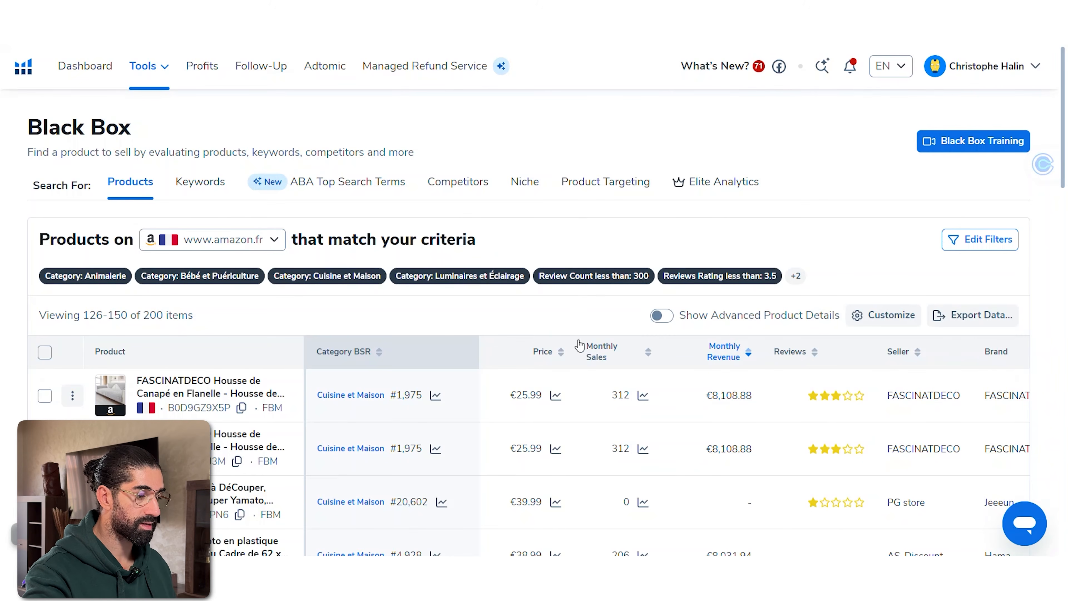
Step: Edit the search filters to set the maximum review count to 400 and the maximum review rating to 3.7
scroll(579, 357, "down", 3)
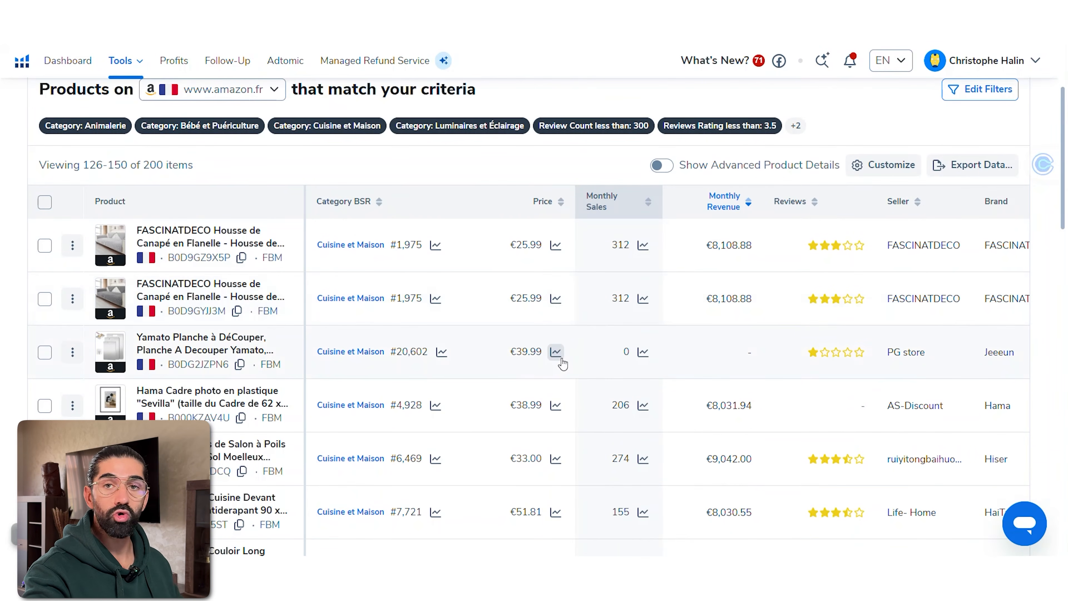
scroll(563, 362, "down", 5)
scroll(570, 362, "up", 8)
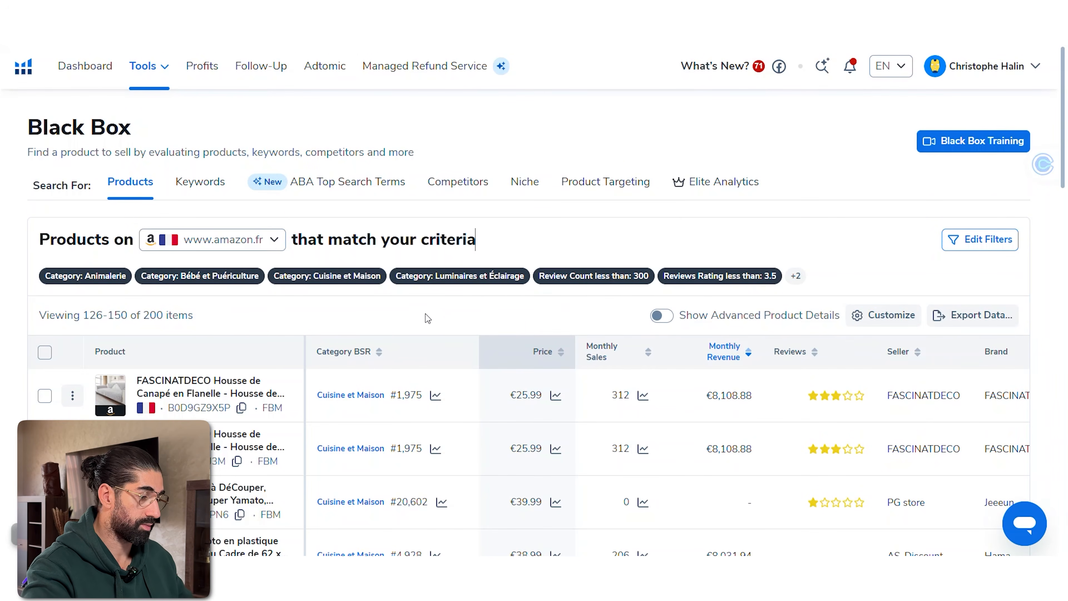
left_click(991, 240)
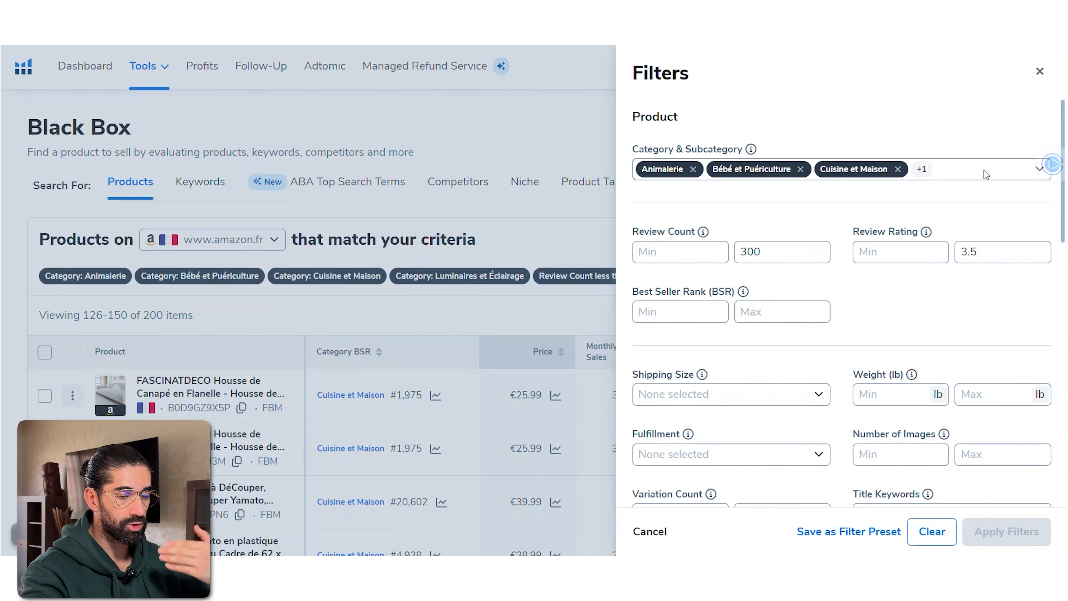
scroll(799, 196, "down", 2)
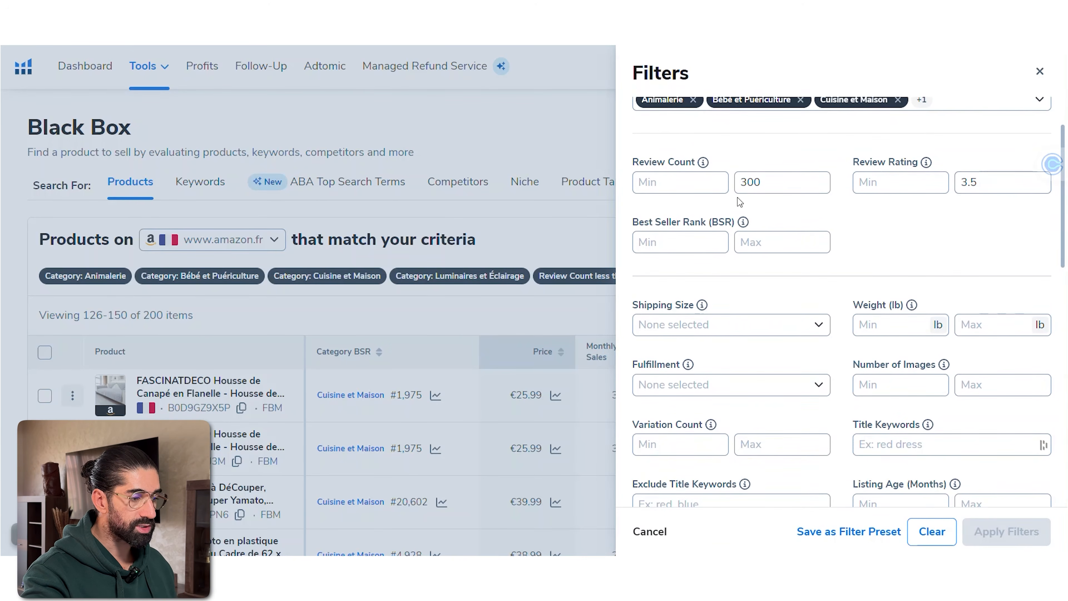
left_click(749, 182)
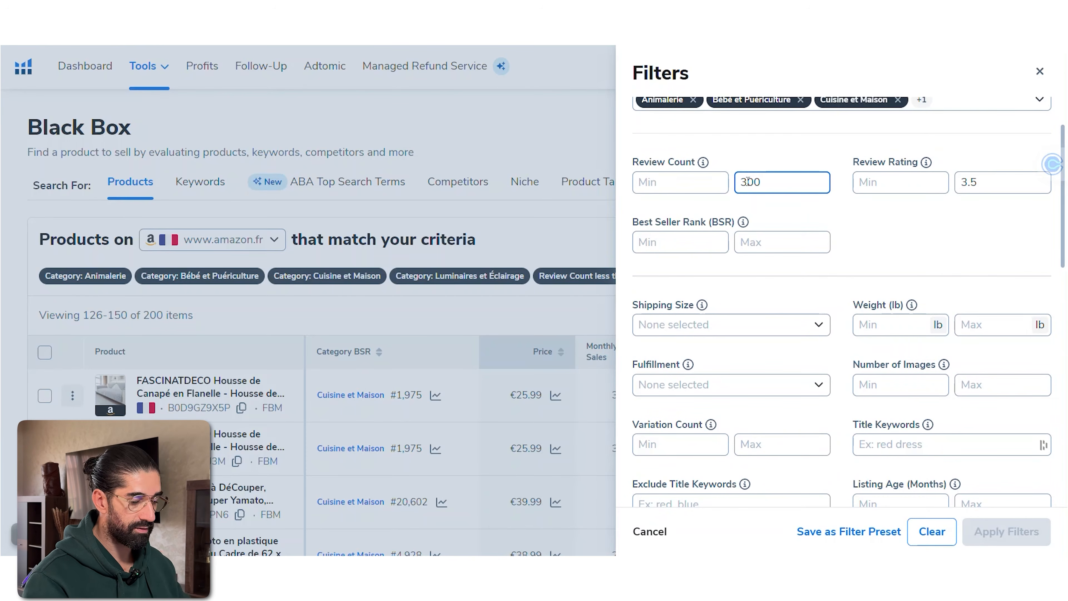
key("BackSpace")
type("4")
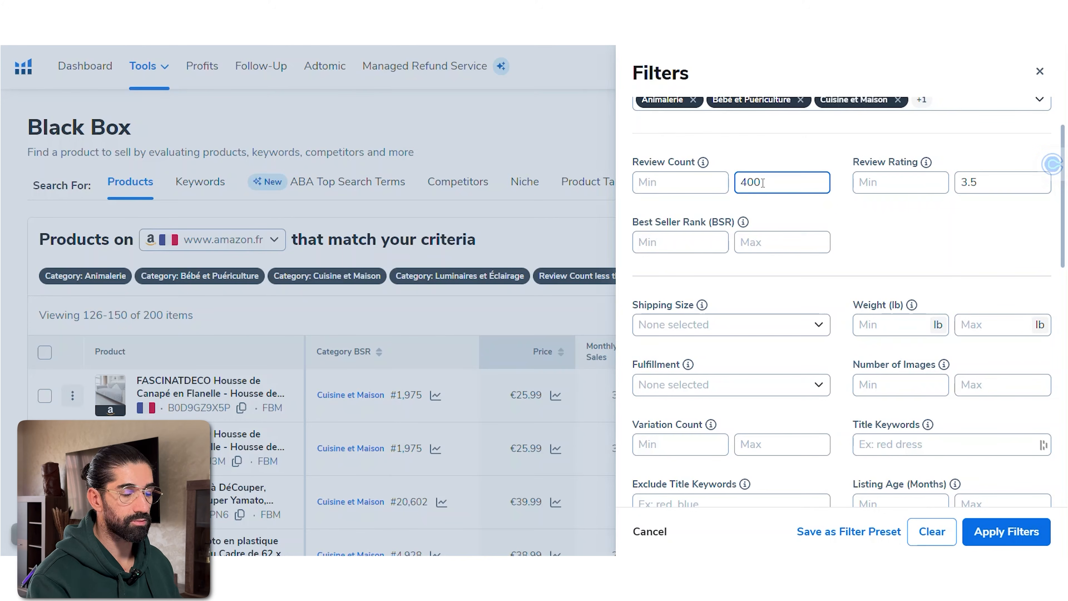
left_click(979, 183)
key("BackSpace")
type("7")
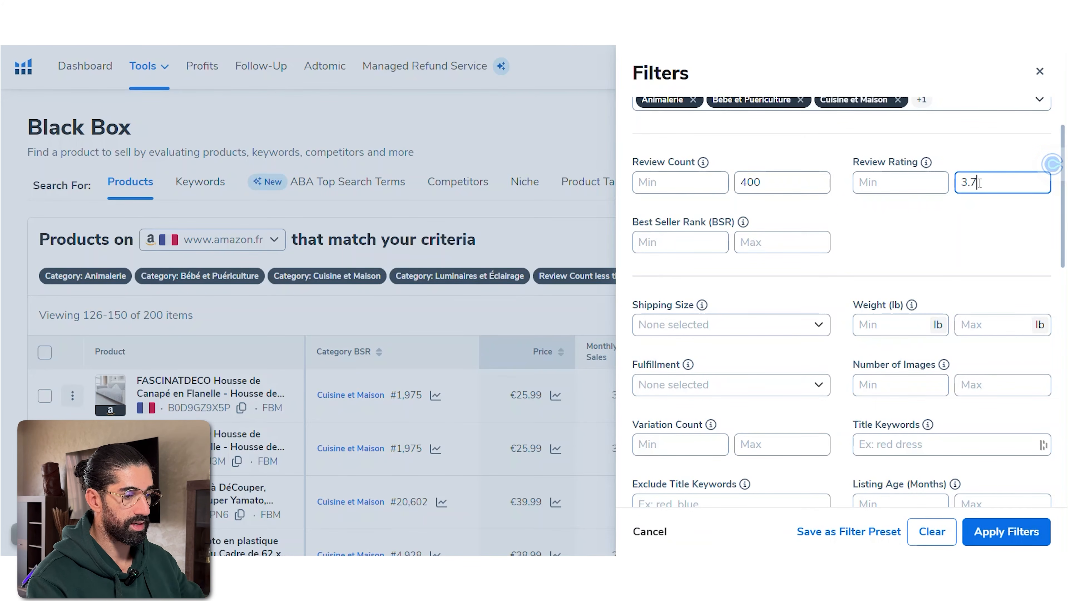
Step: Set the minimum price to 25 € and the maximum monthly revenue to 11000 € in the Sales filters
scroll(934, 238, "down", 15)
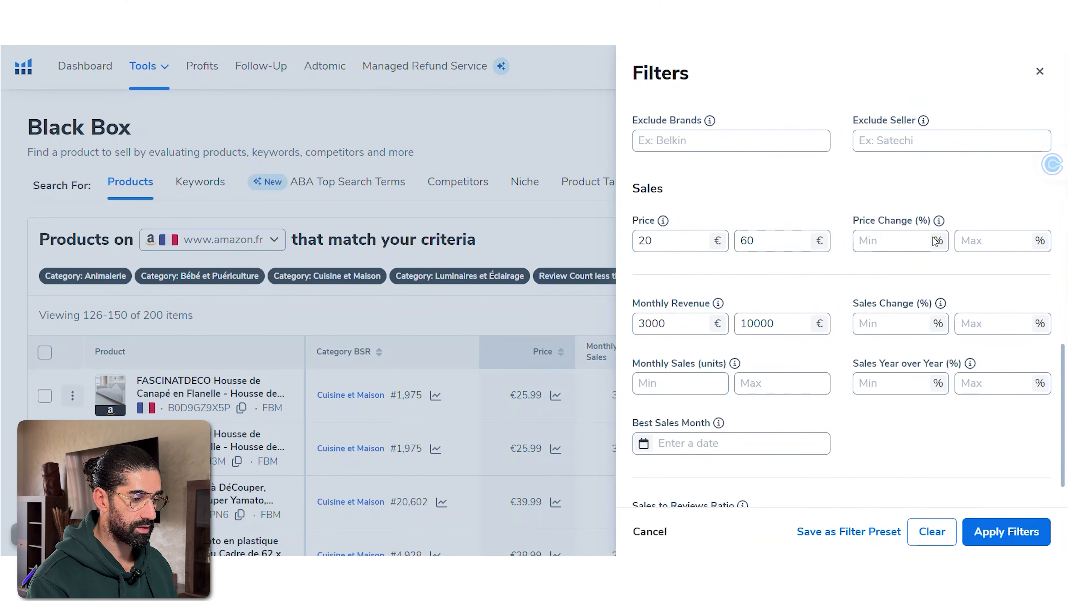
left_click(678, 243)
key("BackSpace")
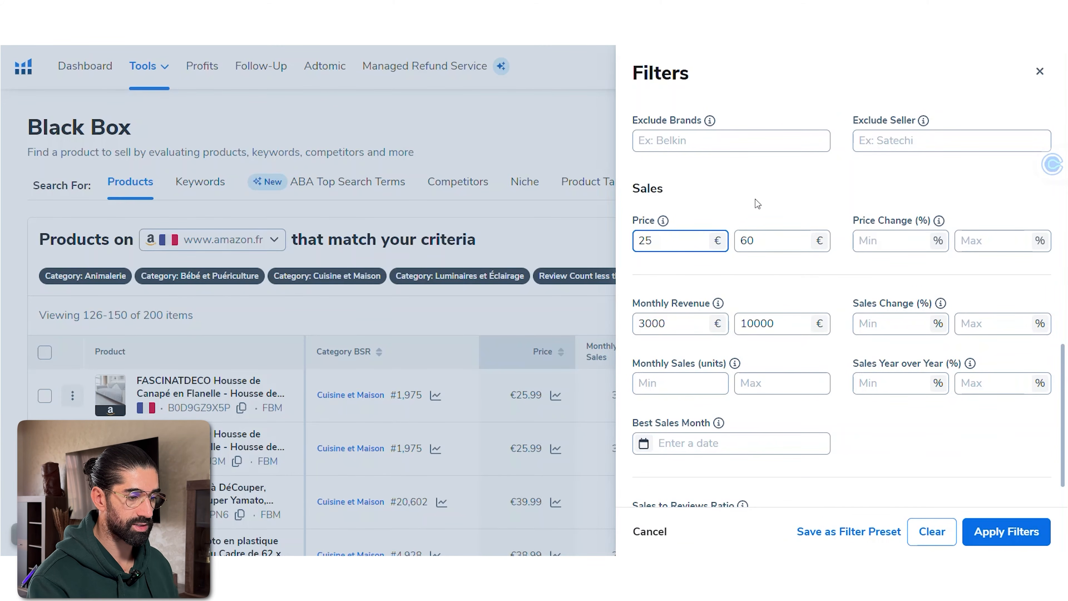
left_click(754, 323)
key("BackSpace")
type("2")
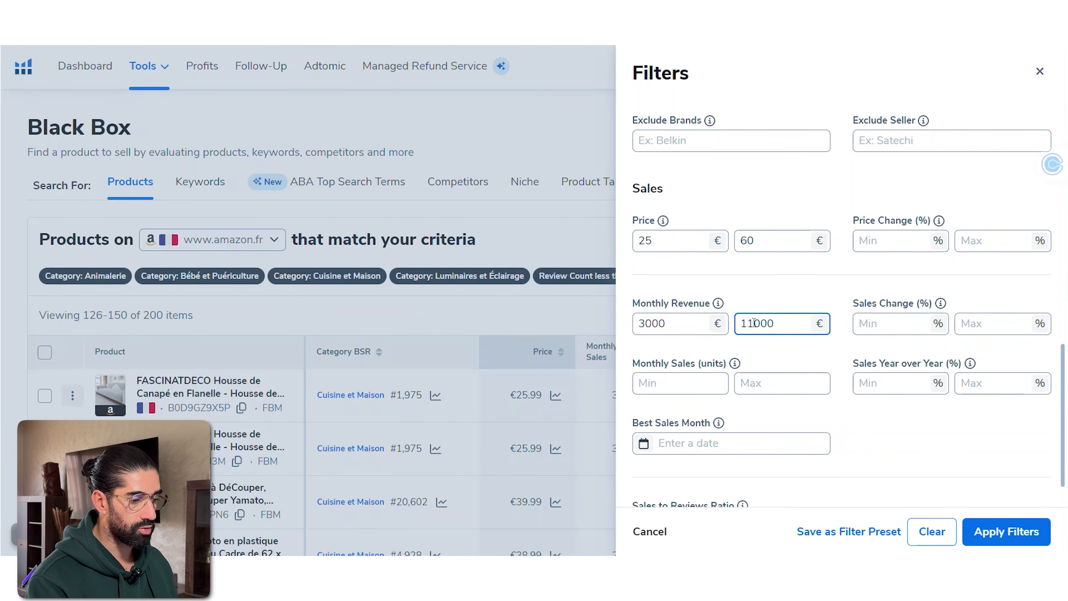
right_click(996, 529)
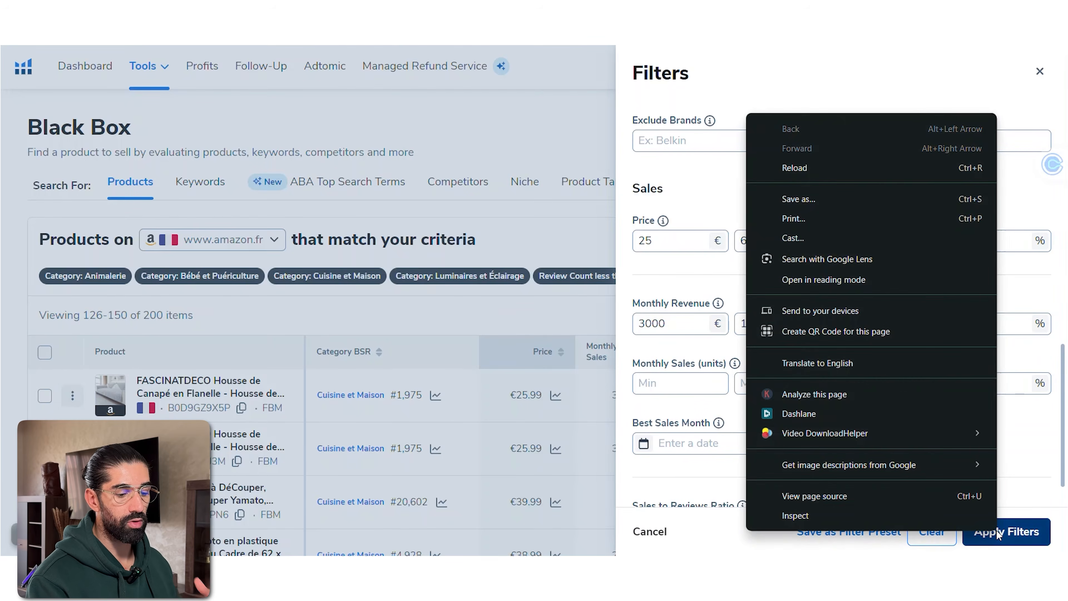
Step: Apply the updated filters and look through the first amazon.fr products that match, comparing their prices, sales, revenue and reviews
left_click(995, 529)
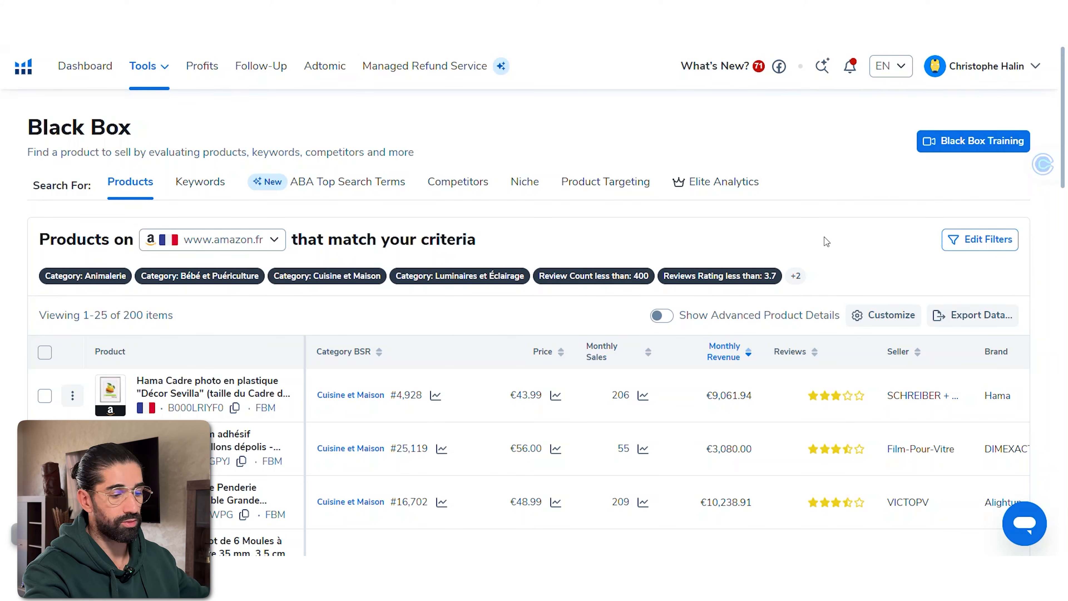
scroll(825, 237, "down", 3)
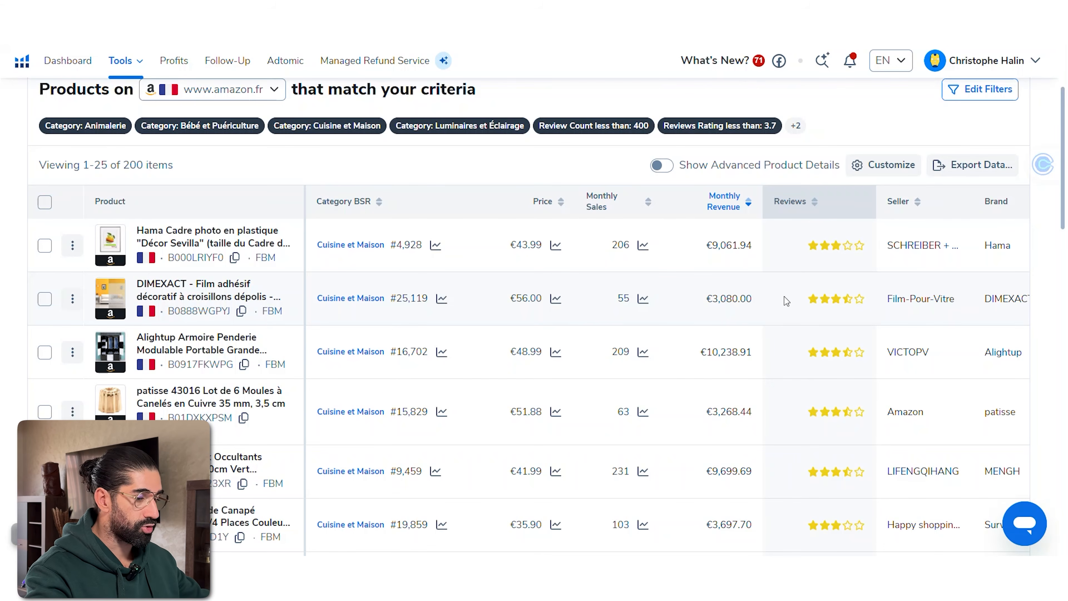
scroll(773, 366, "up", 4)
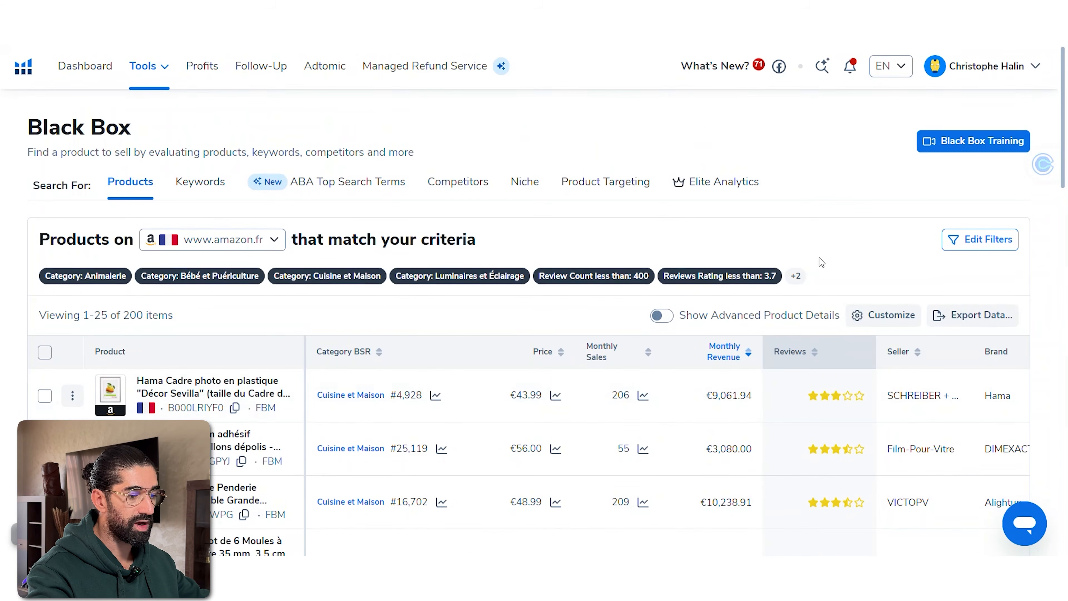
scroll(817, 261, "down", 5)
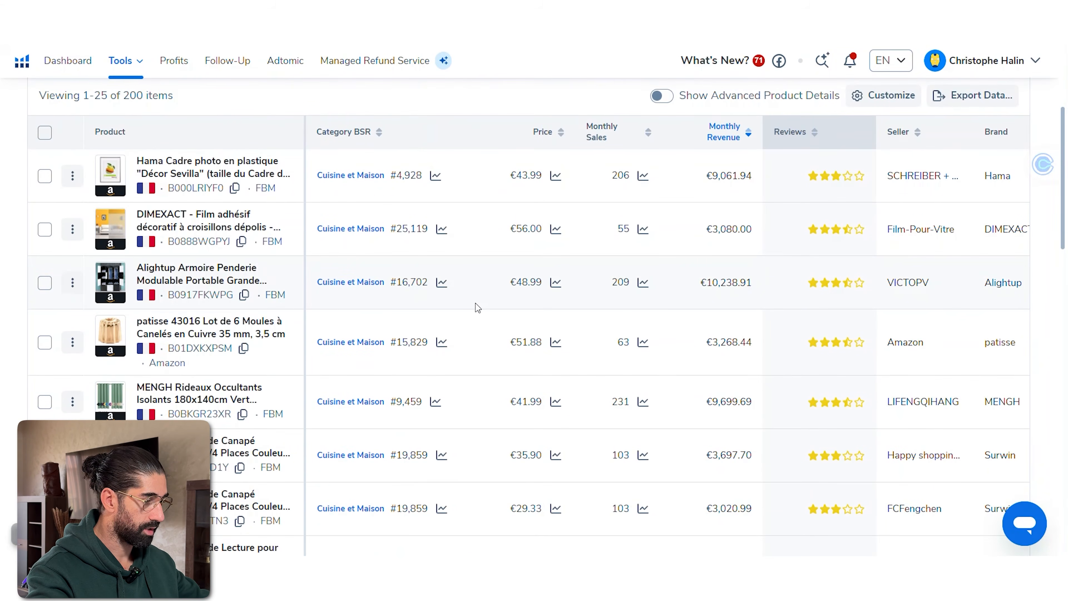
scroll(475, 302, "down", 2)
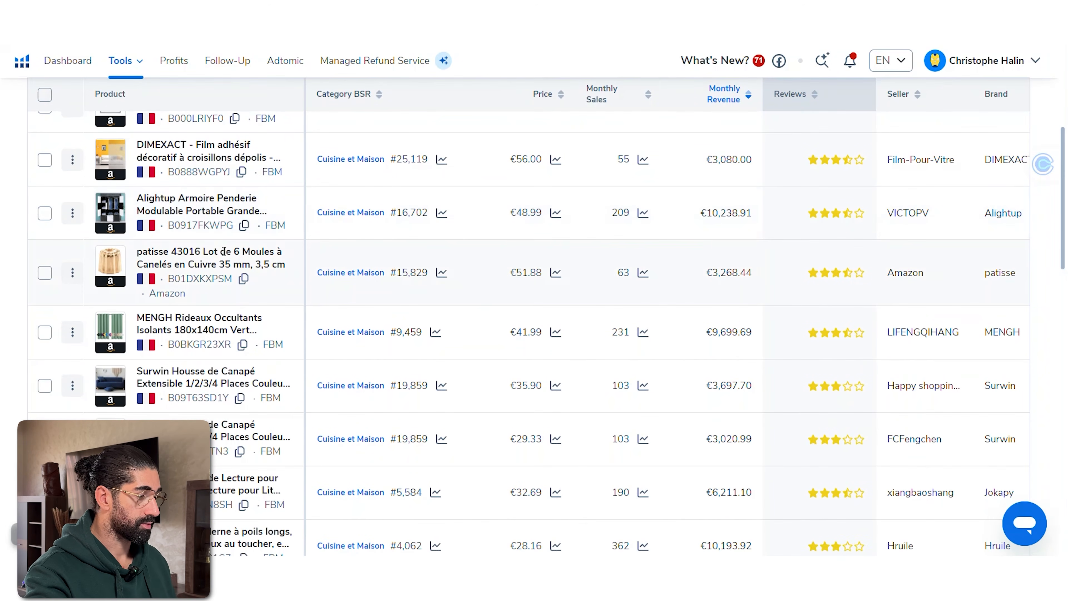
scroll(225, 252, "down", 2)
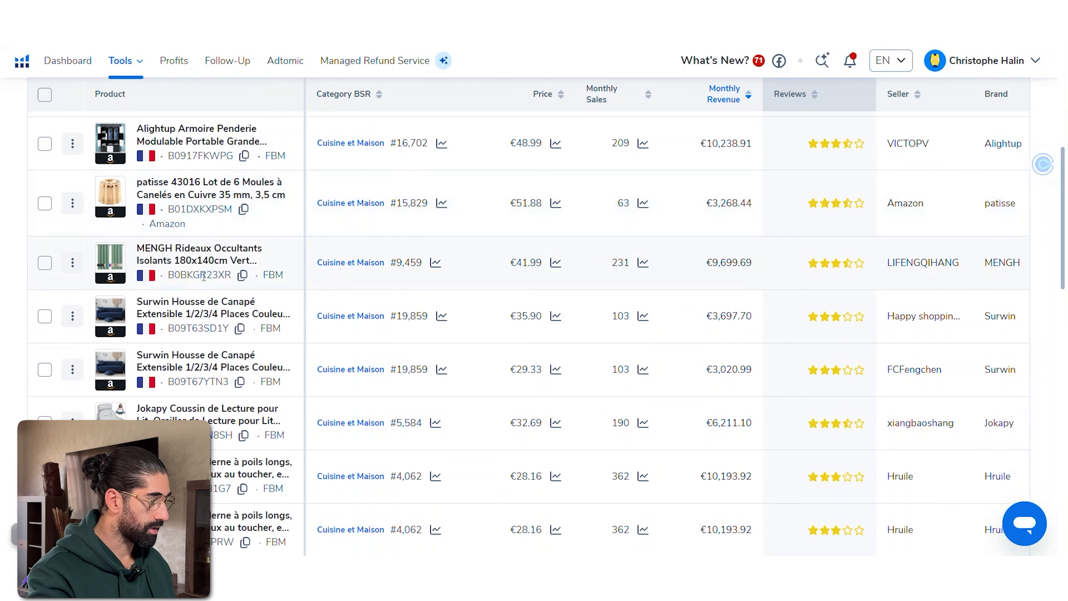
Step: Open the Amazon listing of the Jokapy reading cushion from the results and examine its images, price, rating and variants
scroll(204, 278, "down", 2)
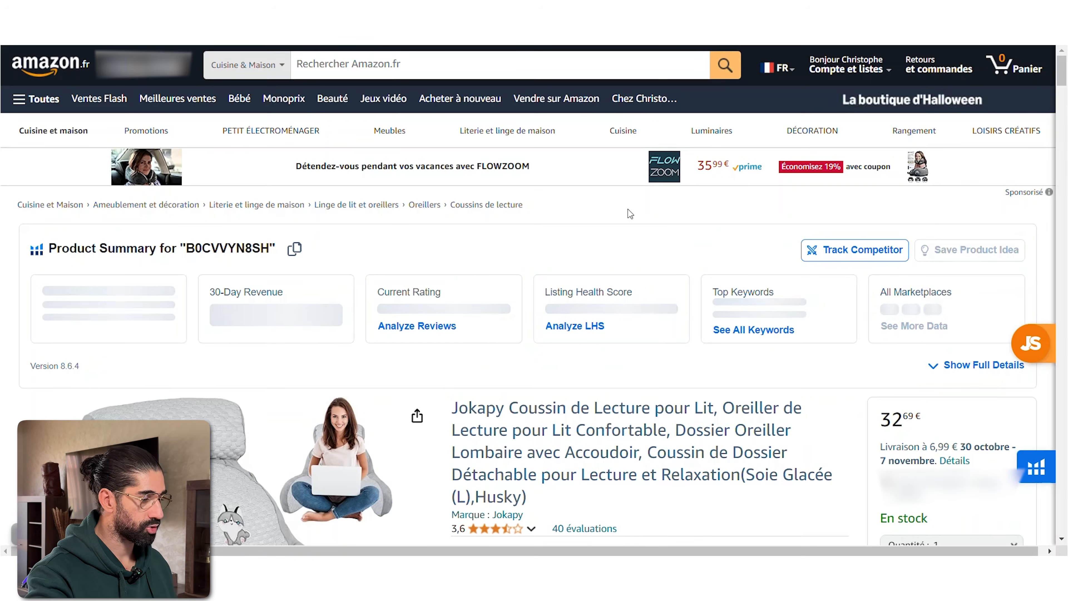
scroll(628, 209, "down", 4)
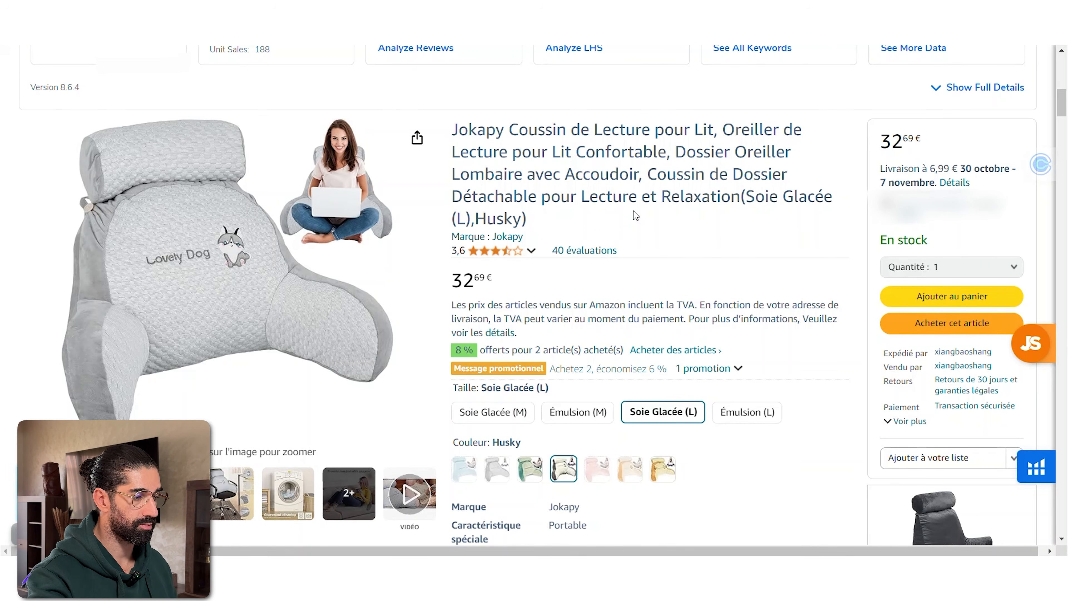
Step: Return to the Black Box results and look further down the product list for other ideas
left_click(328, 8)
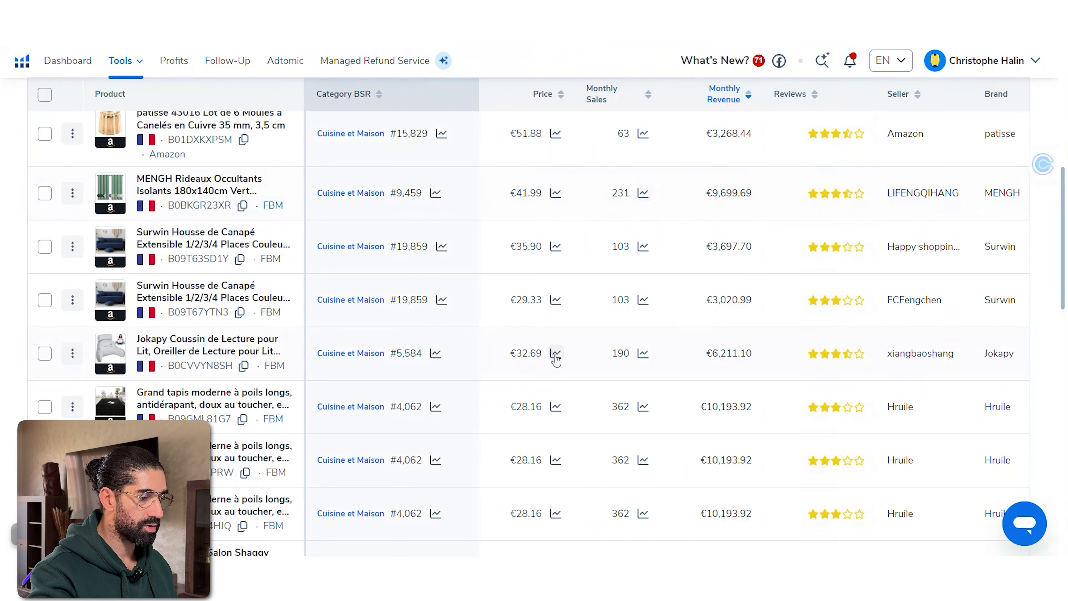
scroll(605, 348, "down", 10)
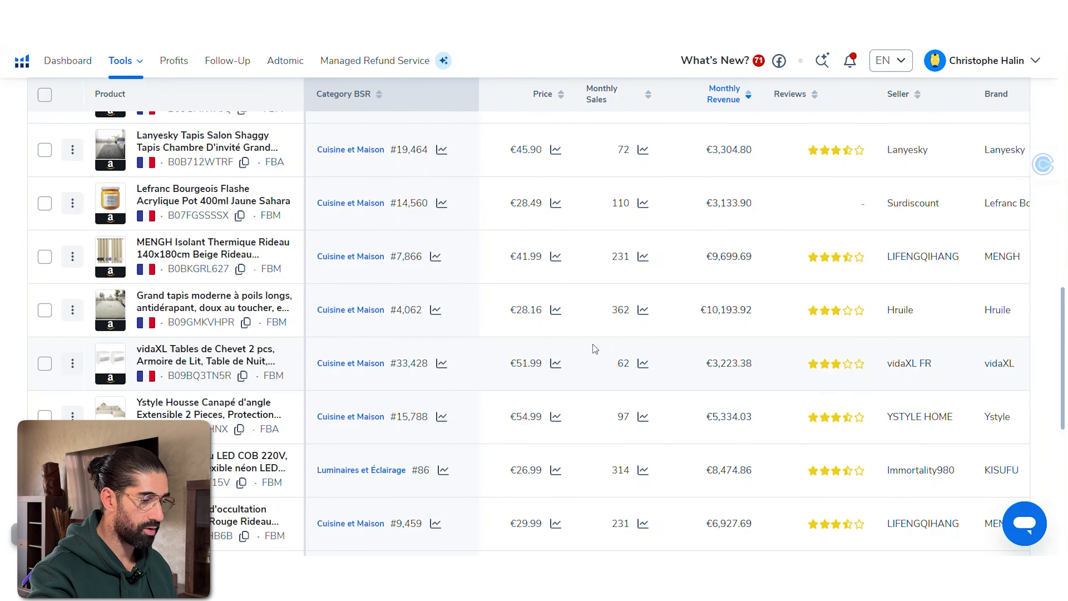
scroll(594, 348, "down", 2)
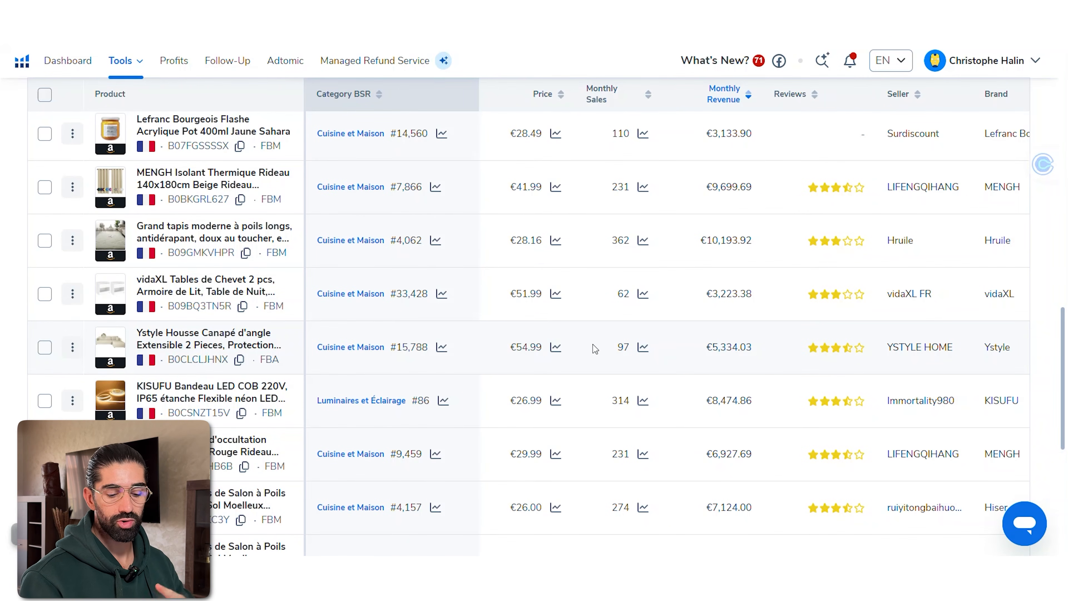